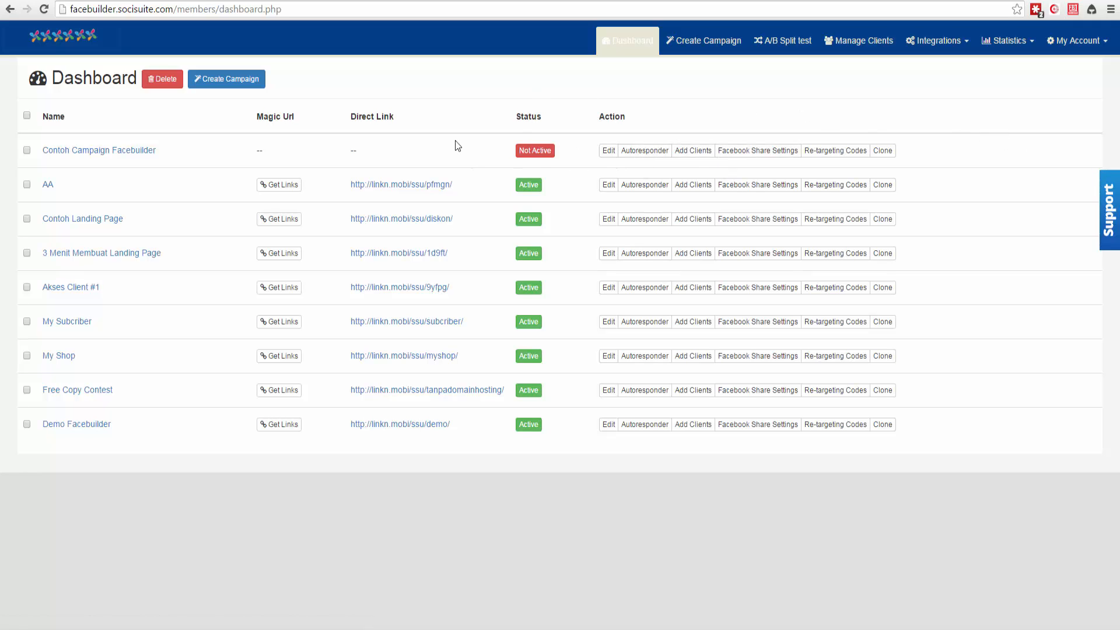
Open the Contoh Campaign Facebuilder campaign for editing and add a Header block narrowed to less than half the row.
left_click(608, 152)
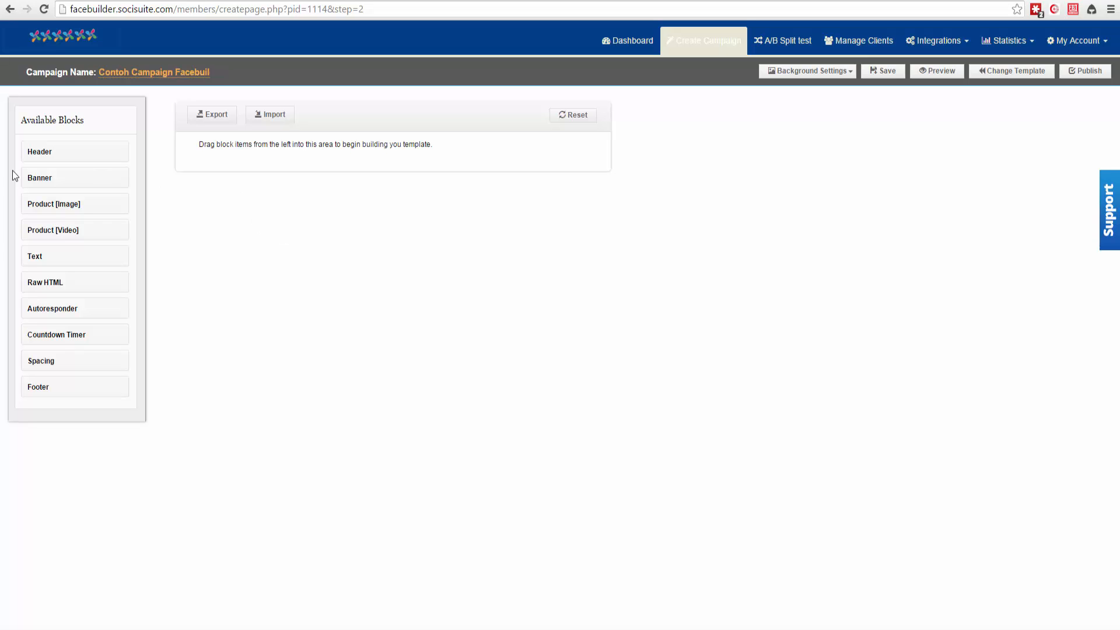
left_click_drag(58, 152, 352, 148)
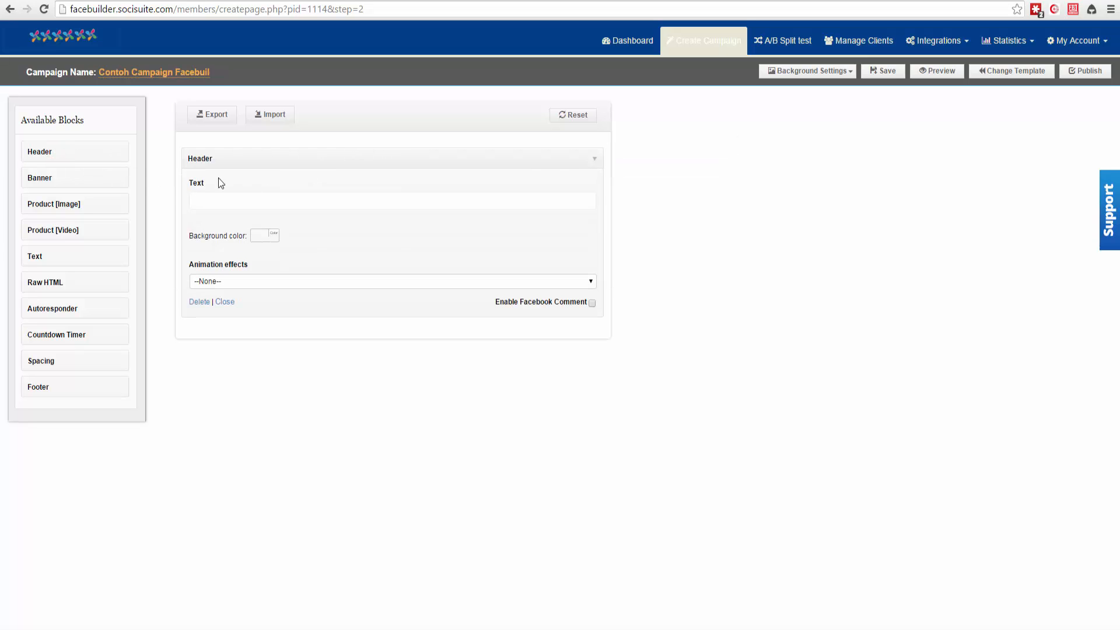
left_click_drag(601, 167, 730, 190)
left_click_drag(601, 180, 344, 193)
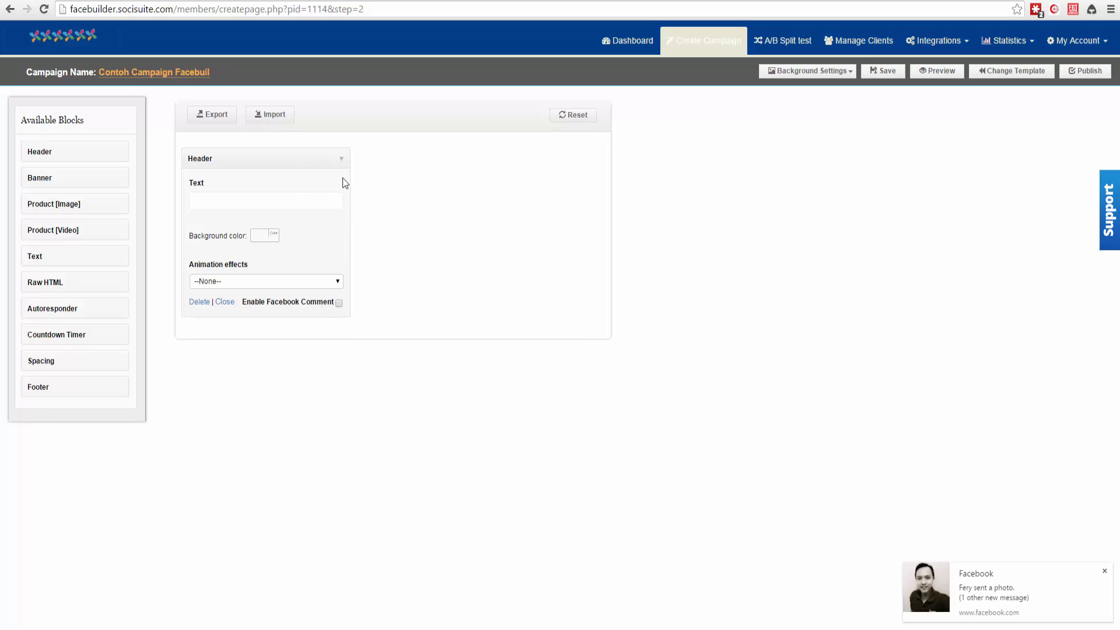
Add a second Header block and resize both Header blocks so they sit side by side, the second one wider.
left_click_drag(73, 150, 446, 212)
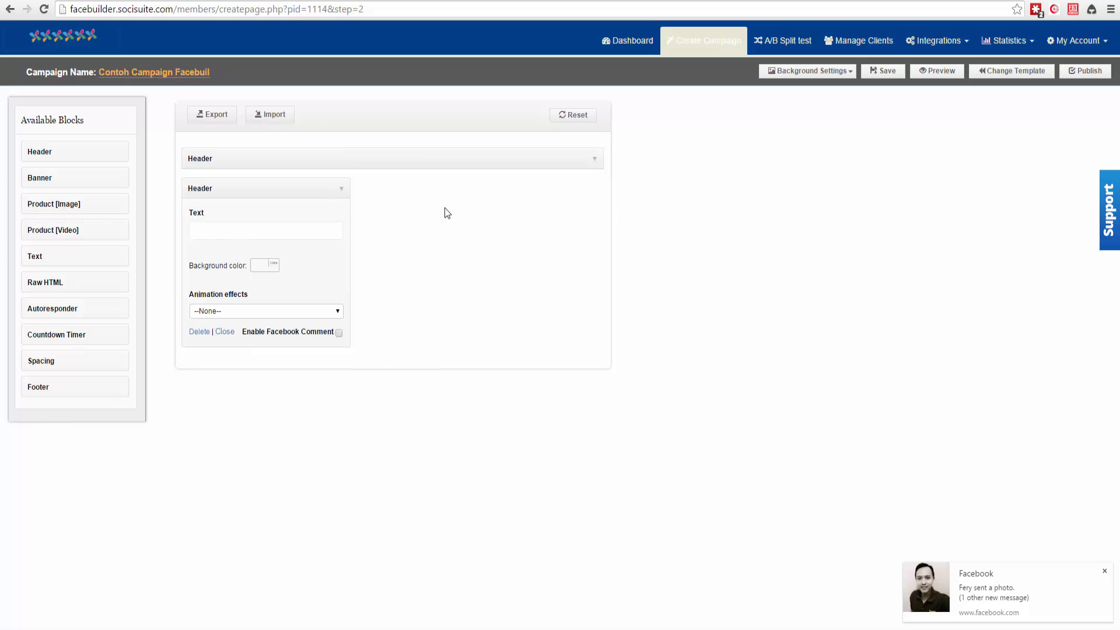
left_click_drag(602, 208, 313, 204)
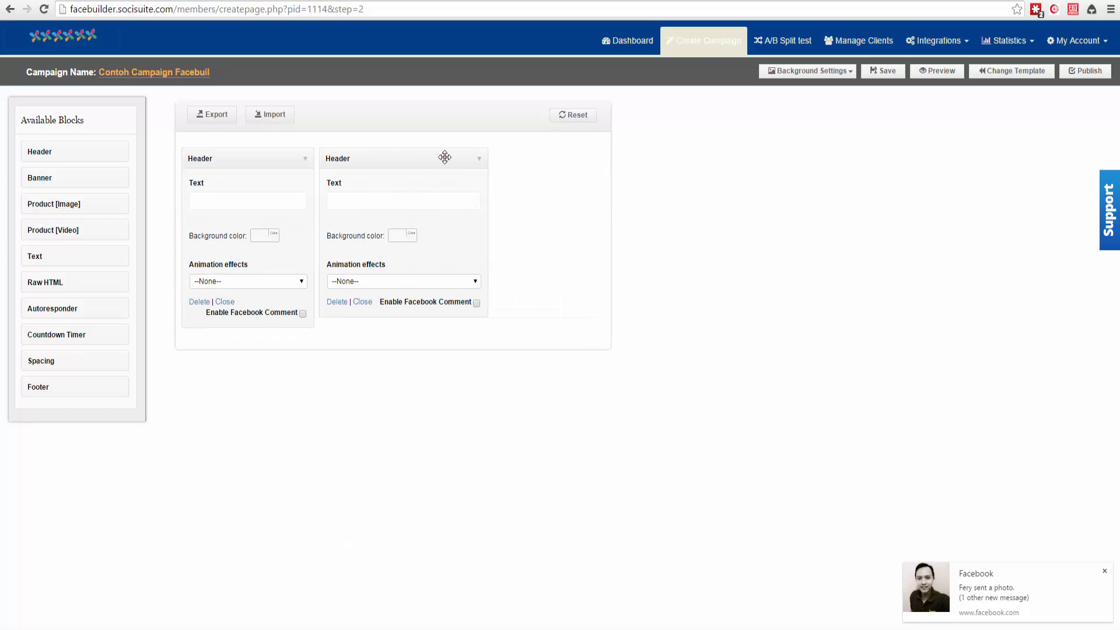
left_click(445, 157)
left_click_drag(488, 170, 550, 194)
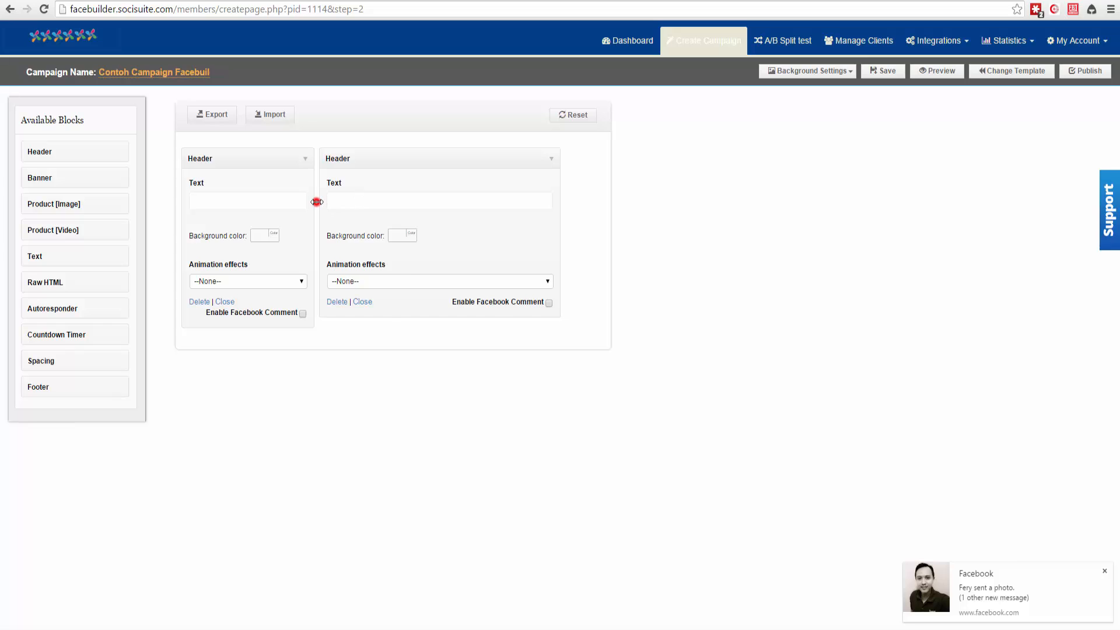
Try out different widths for the two side-by-side Header blocks.
mouse_move(317, 202)
left_mouse_down()
mouse_move(325, 217)
mouse_move(315, 213)
left_mouse_up()
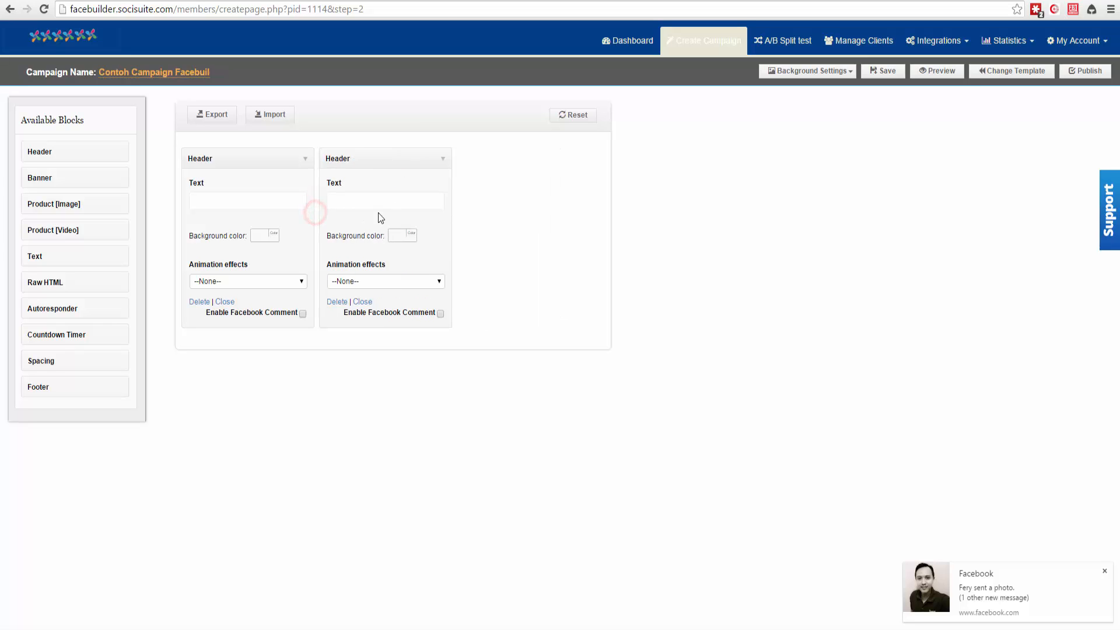
left_click_drag(452, 215, 528, 208)
left_click_drag(315, 222, 401, 227)
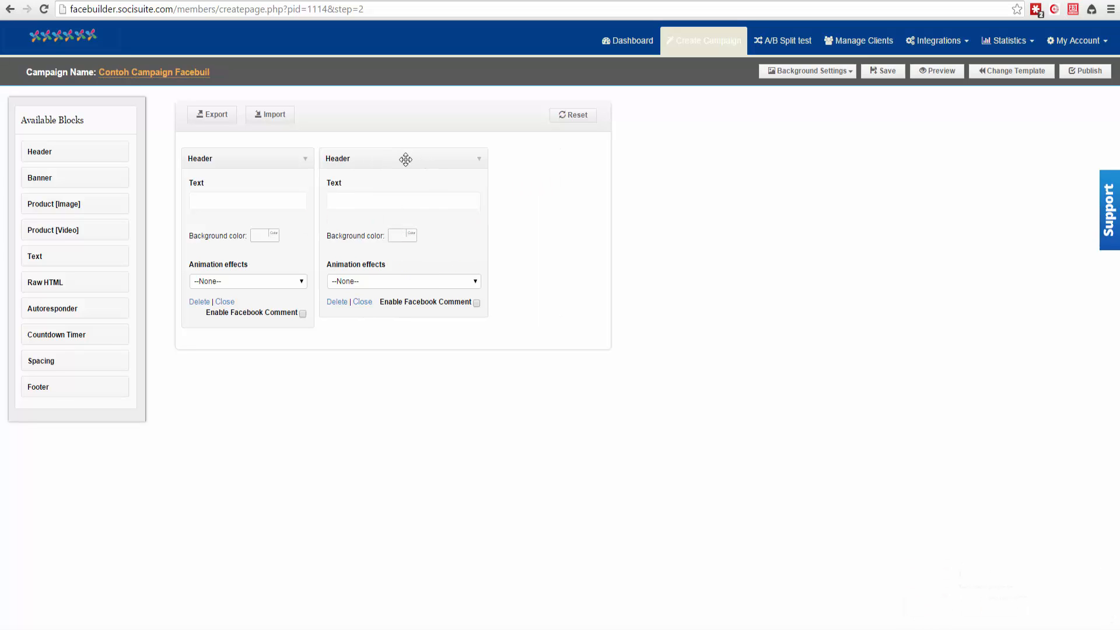
left_click_drag(487, 192, 386, 188)
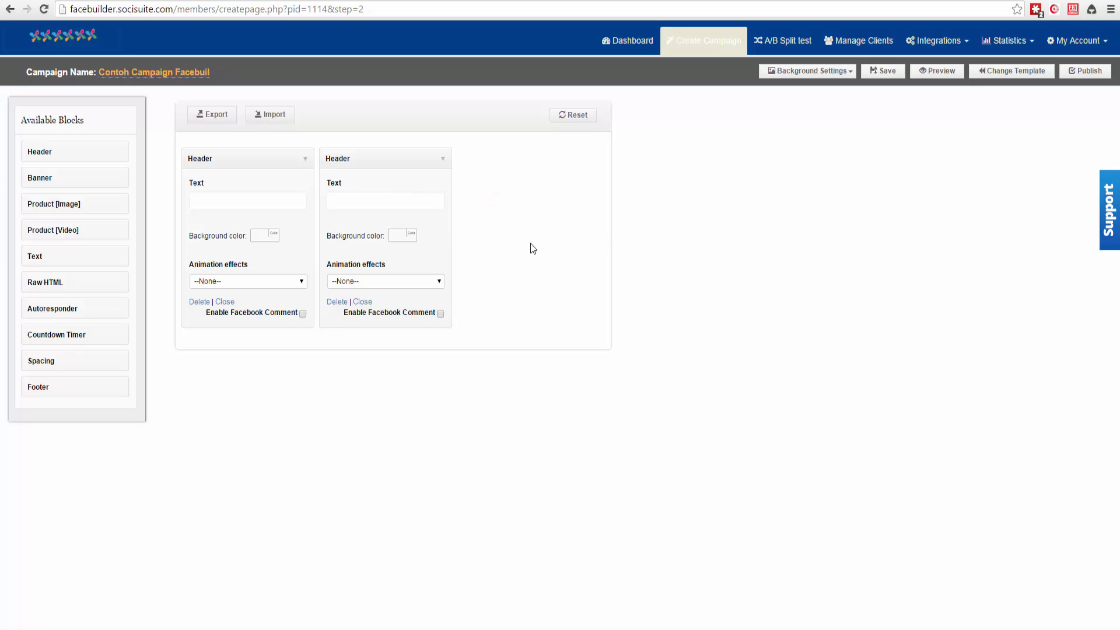
Resize the two Header blocks to equal widths so they fill one row side by side.
left_click_drag(454, 222, 659, 227)
left_click_drag(313, 270, 411, 281)
left_click_drag(530, 368, 419, 360)
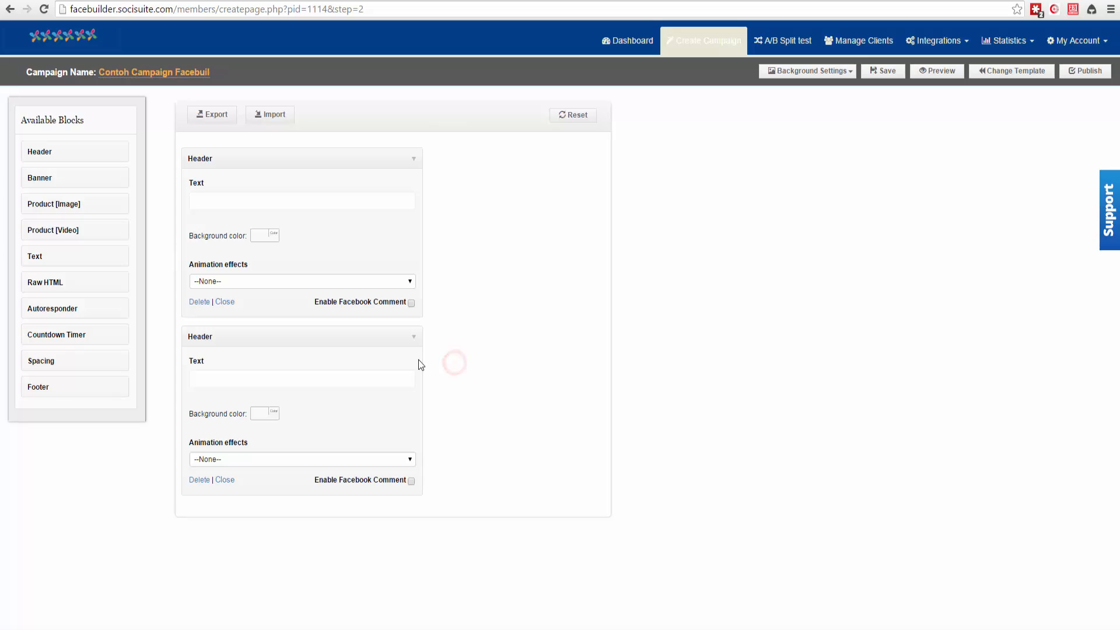
left_click_drag(422, 272, 392, 263)
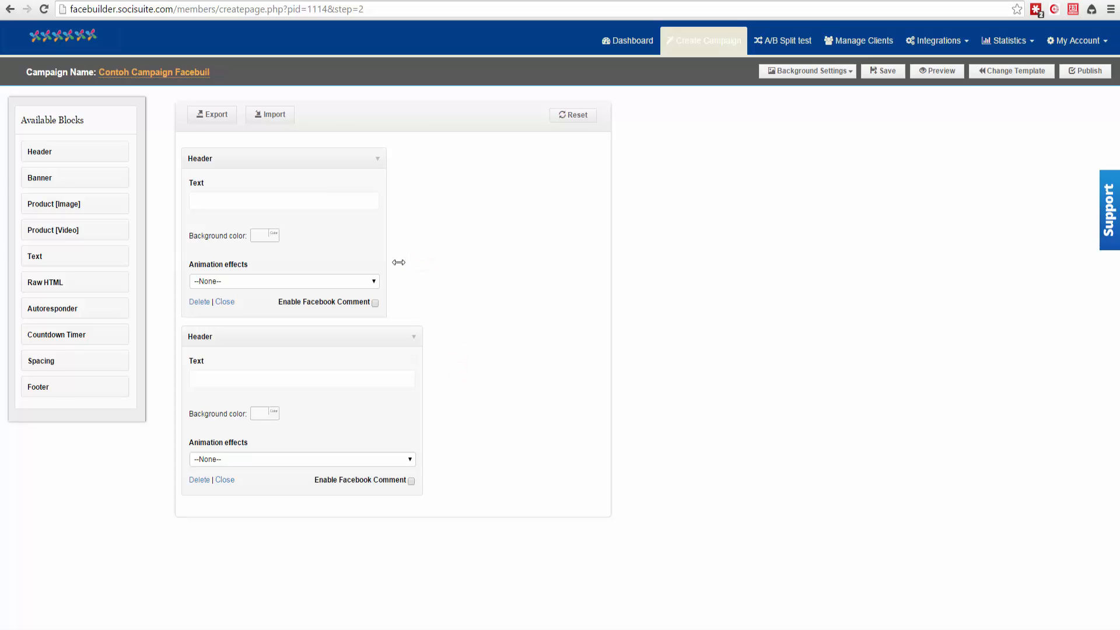
left_click_drag(419, 349, 392, 352)
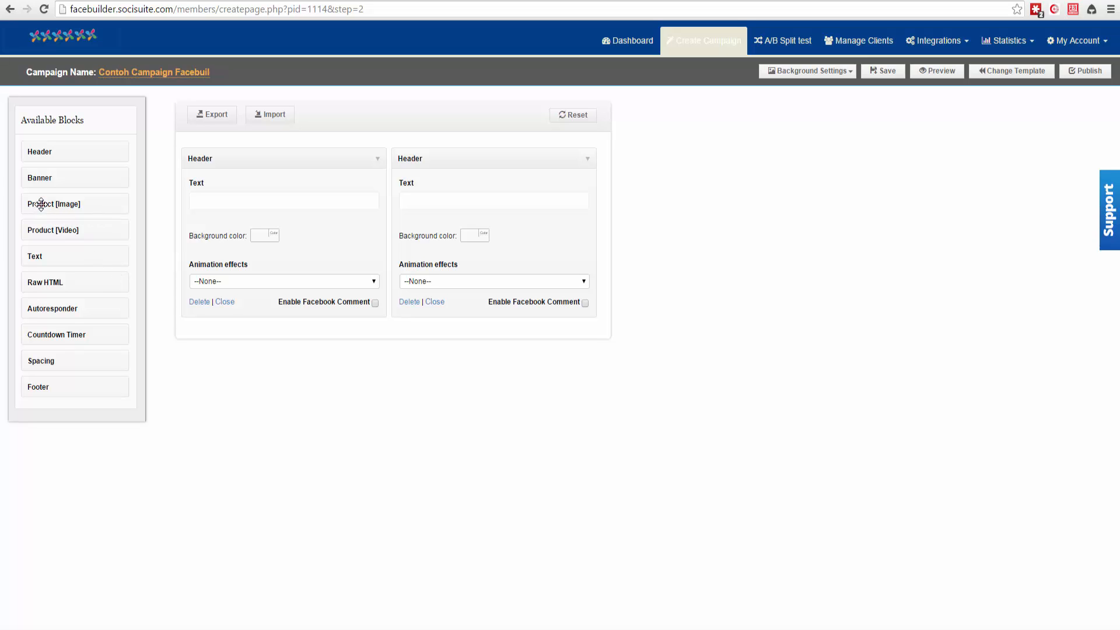
Add a Product [Image] block below the two Header blocks and widen it to the full row.
left_click_drag(41, 203, 346, 347)
scroll(453, 395, "down", 4)
scroll(450, 318, "up", 2)
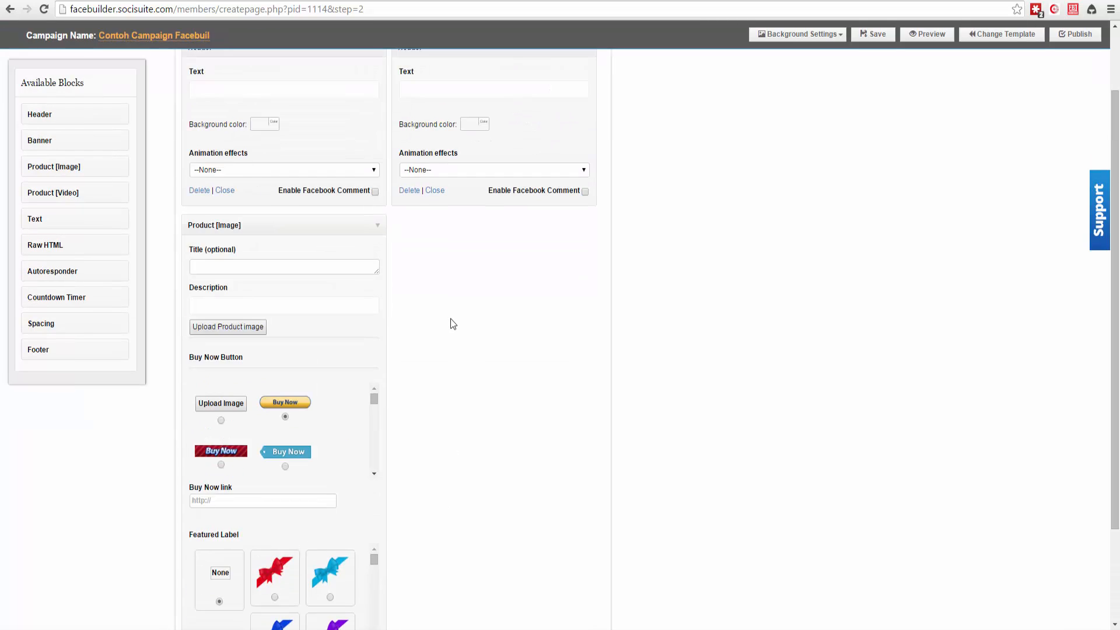
scroll(450, 319, "down", 2)
scroll(457, 320, "up", 1)
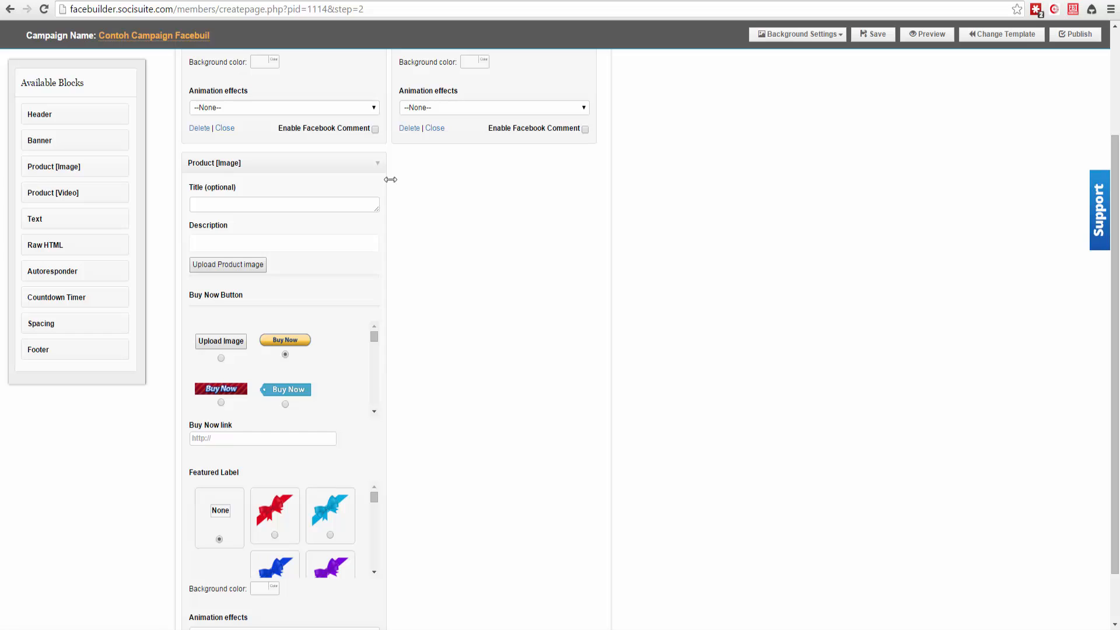
left_click_drag(391, 180, 674, 183)
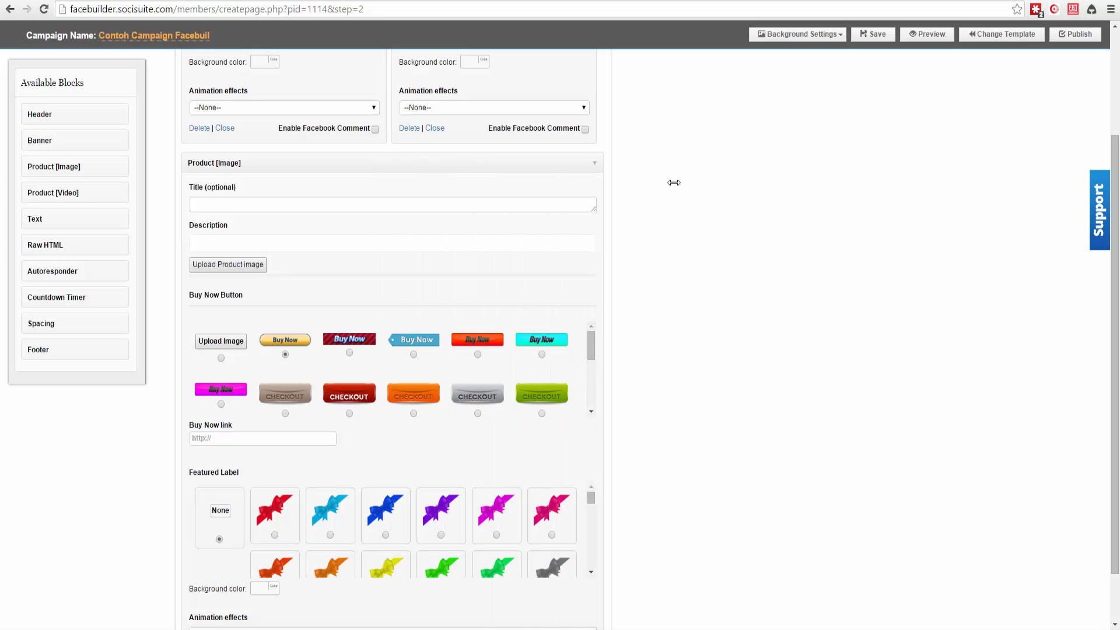
scroll(638, 312, "down", 1)
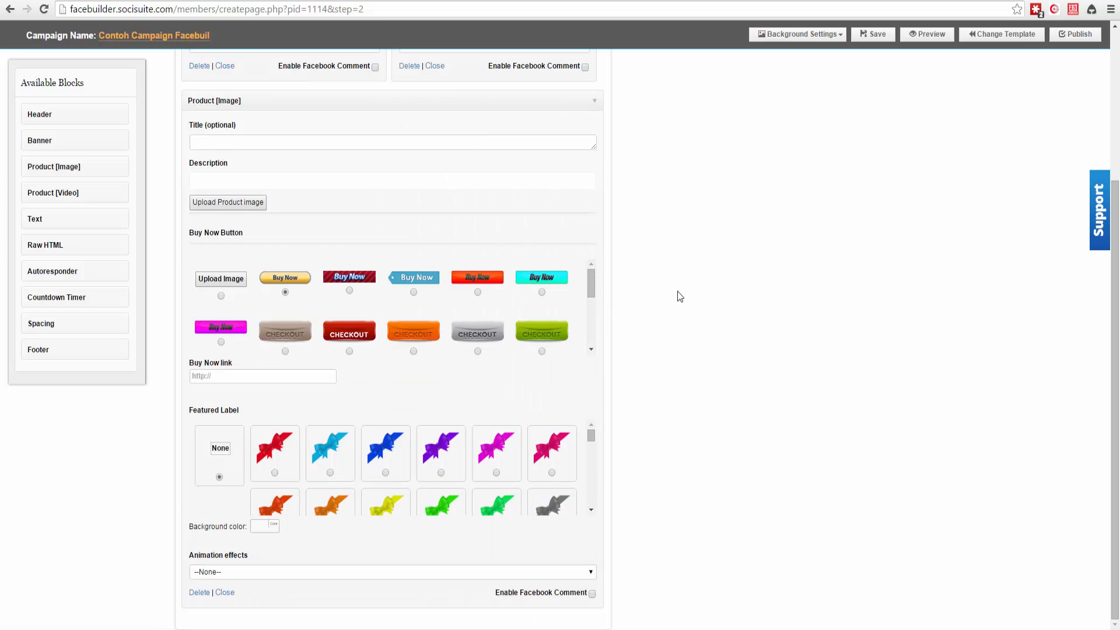
scroll(524, 276, "up", 3)
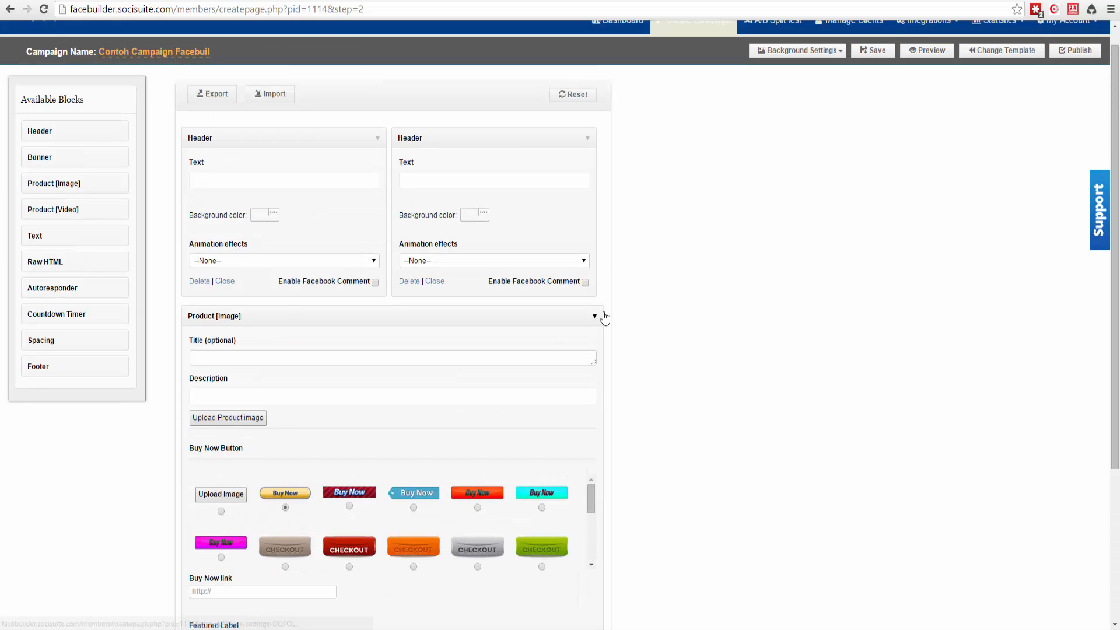
left_click_drag(595, 295, 633, 293)
left_click_drag(423, 352, 522, 337)
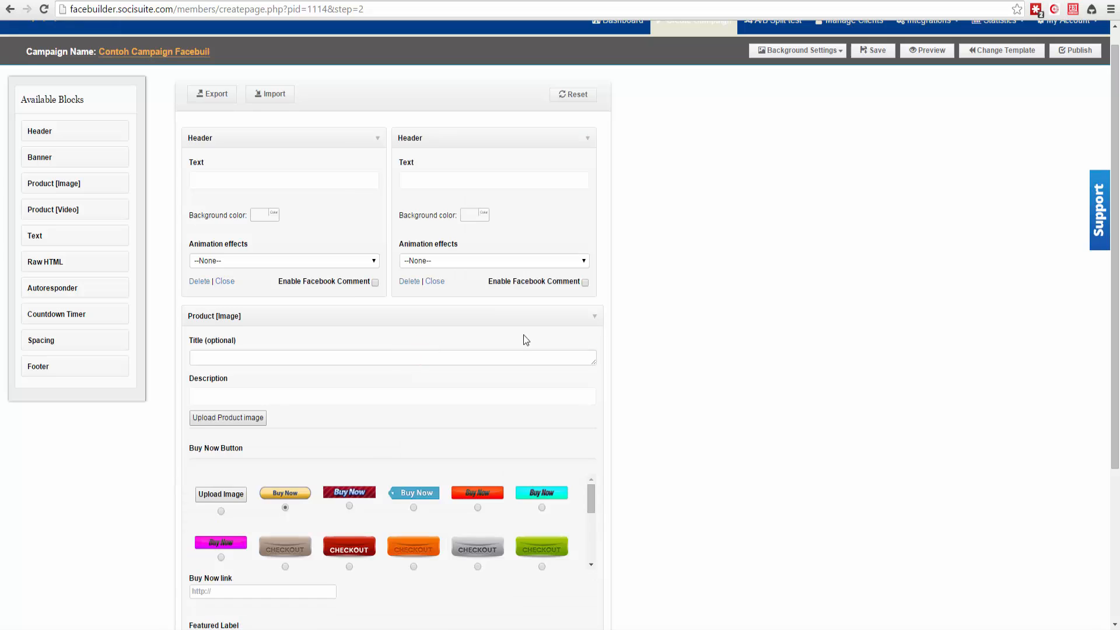
Enable Facebook Comment on the Product [Image] block and set its animation effect to bounce.
scroll(780, 307, "down", 3)
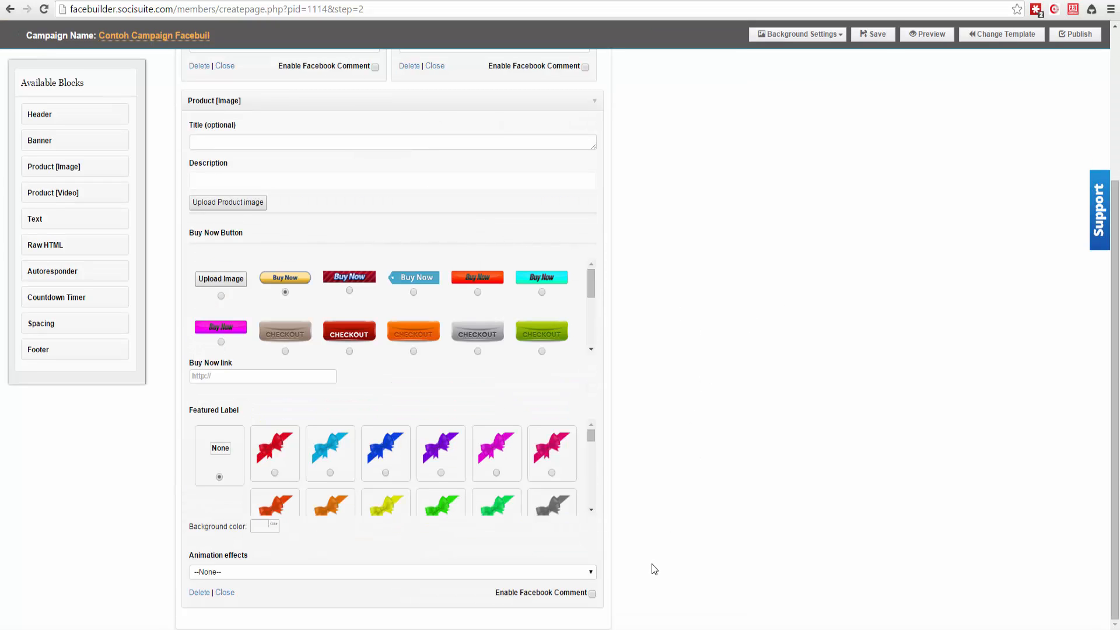
left_click(592, 594)
left_click(314, 572)
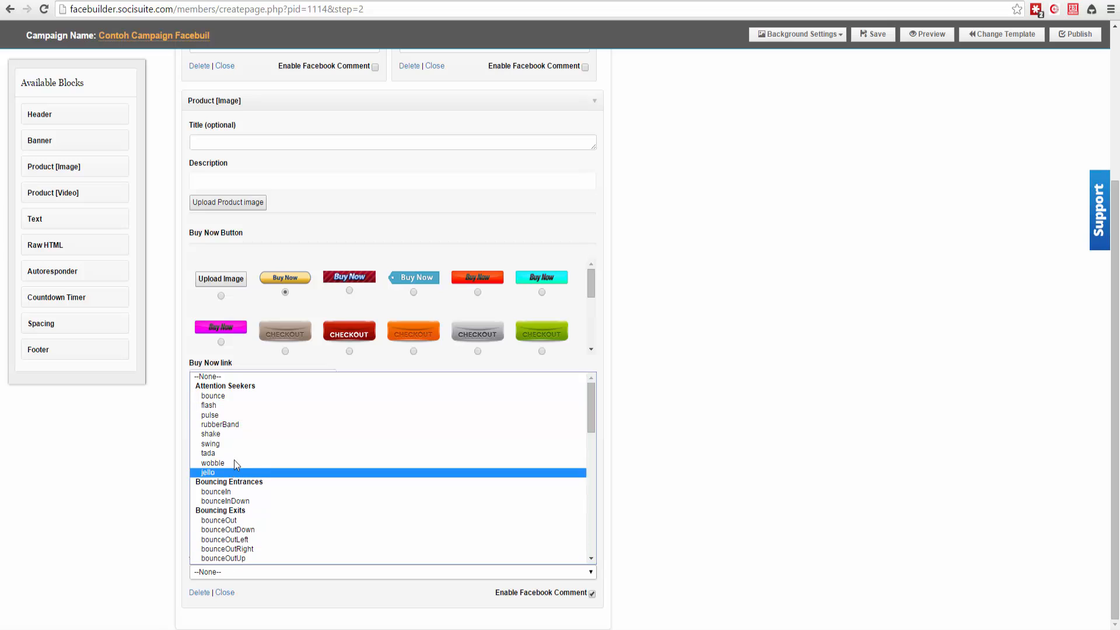
scroll(245, 467, "down", 10)
scroll(218, 443, "up", 10)
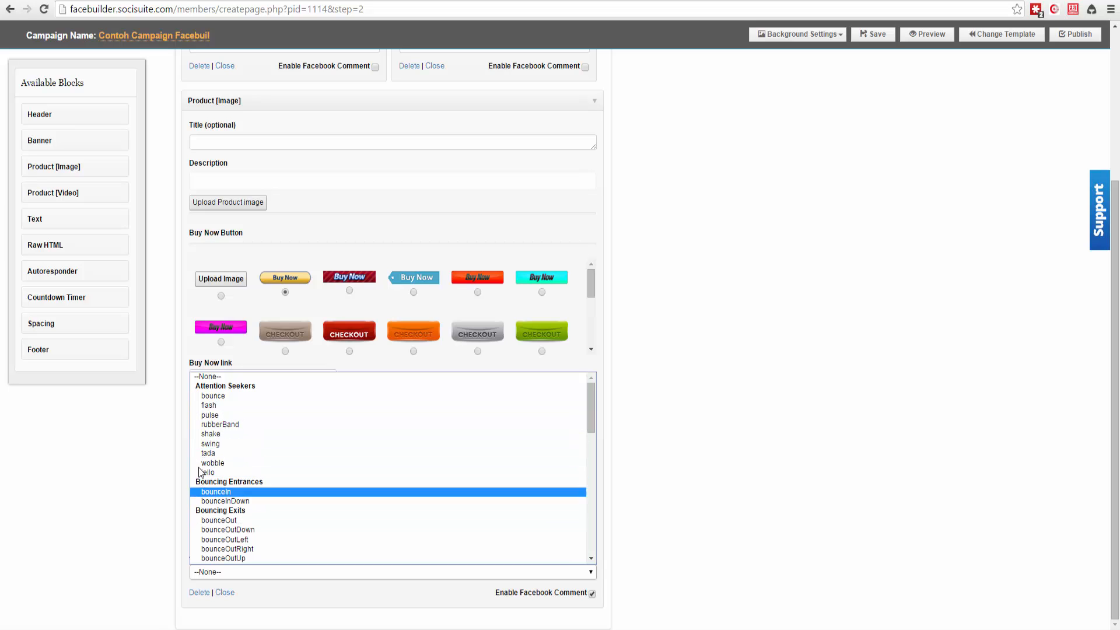
left_click(211, 396)
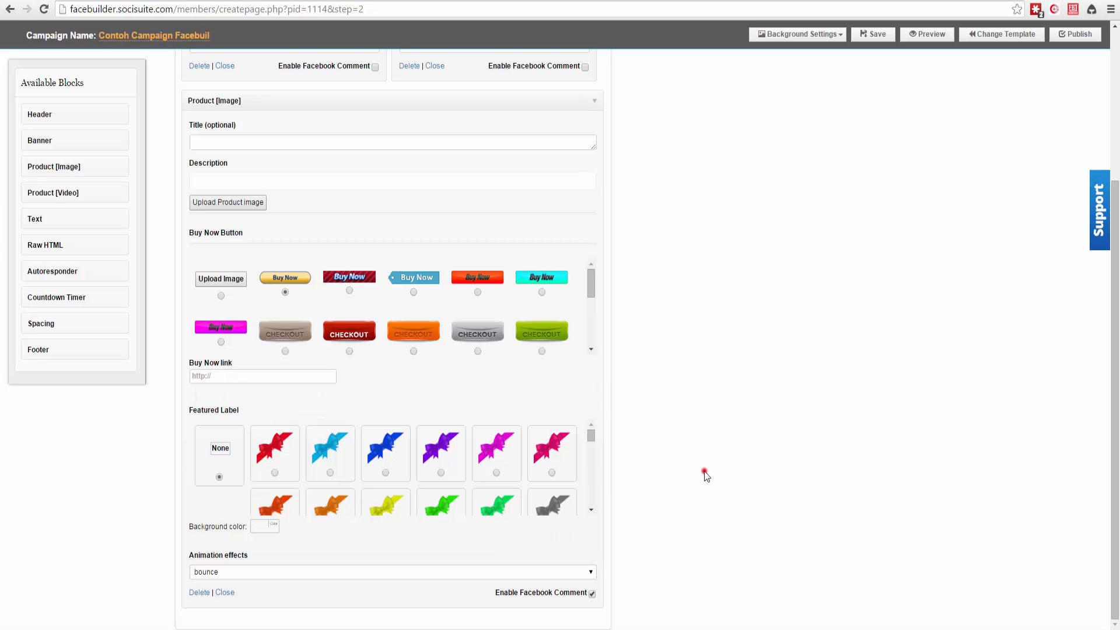
Collapse the Product [Image] block and both Header blocks.
scroll(717, 362, "up", 5)
scroll(703, 375, "down", 3)
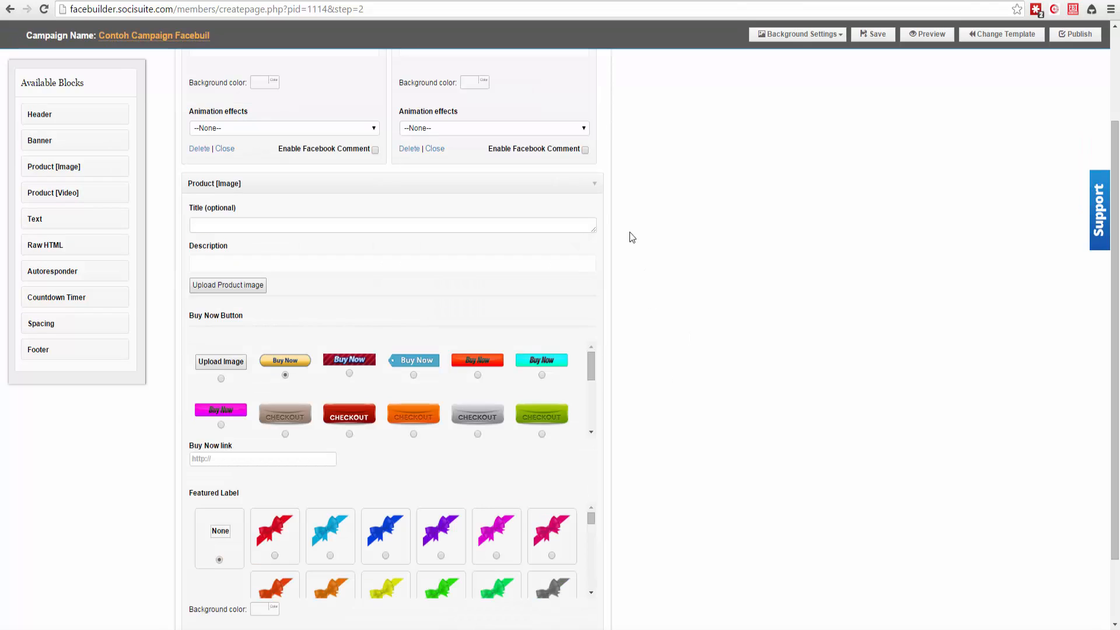
left_click(595, 183)
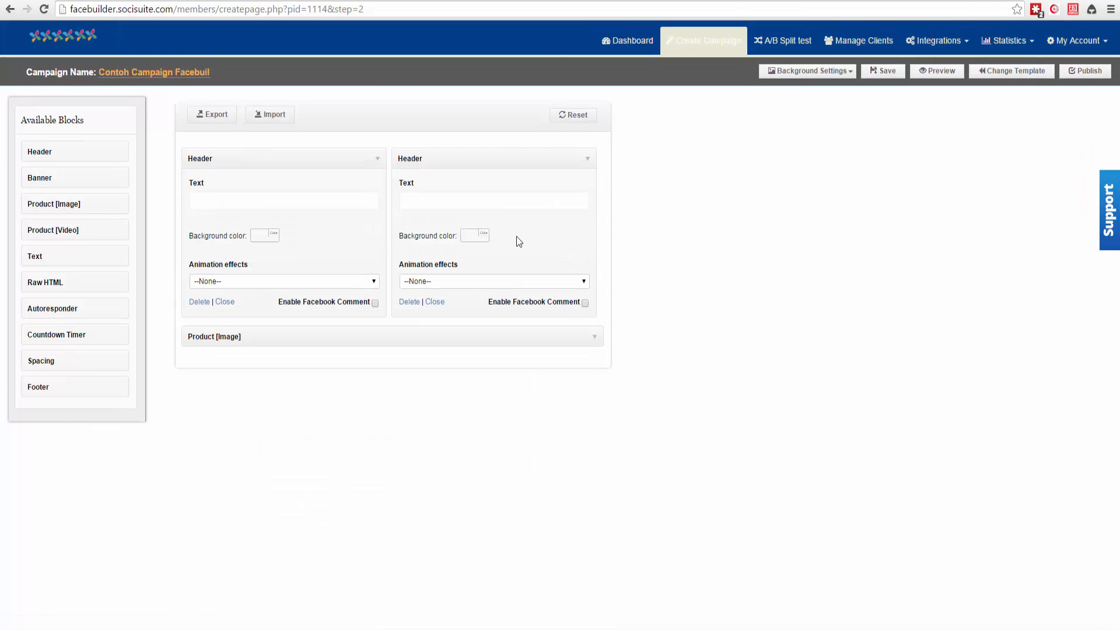
left_click(587, 159)
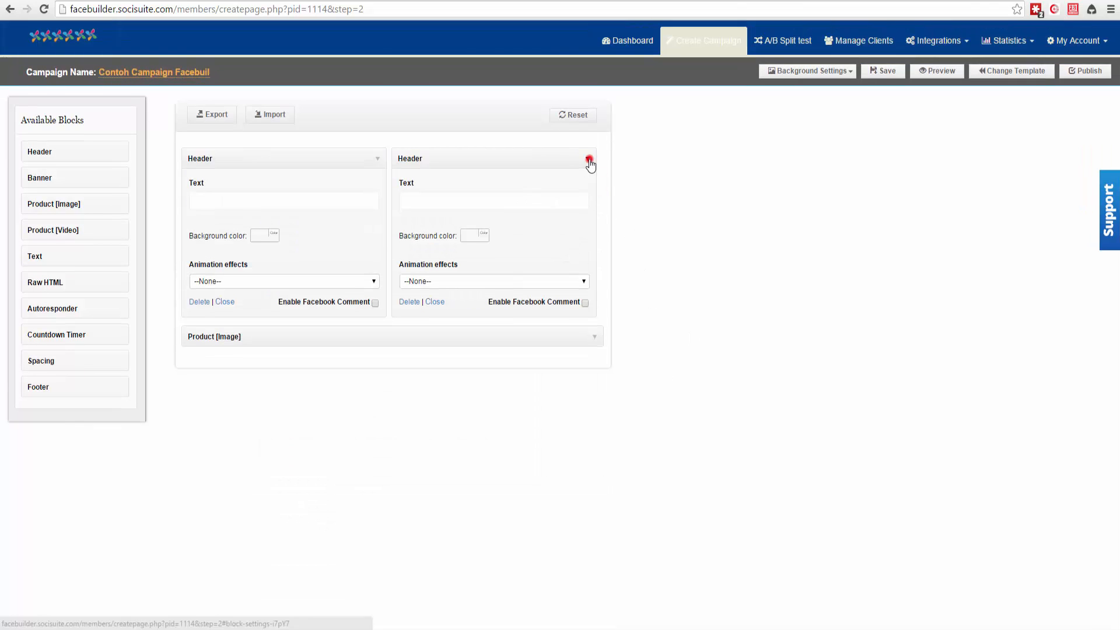
left_click(378, 160)
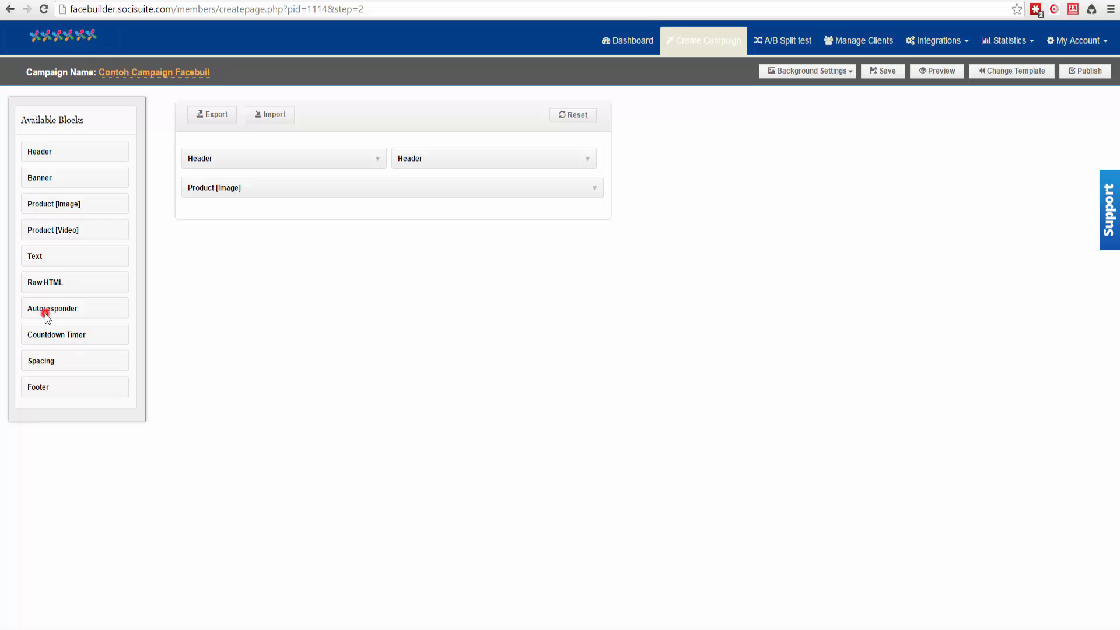
Add an Autoresponder block below the Product [Image] block and choose Form 3 for it.
left_click_drag(45, 313, 213, 221)
left_click(226, 260)
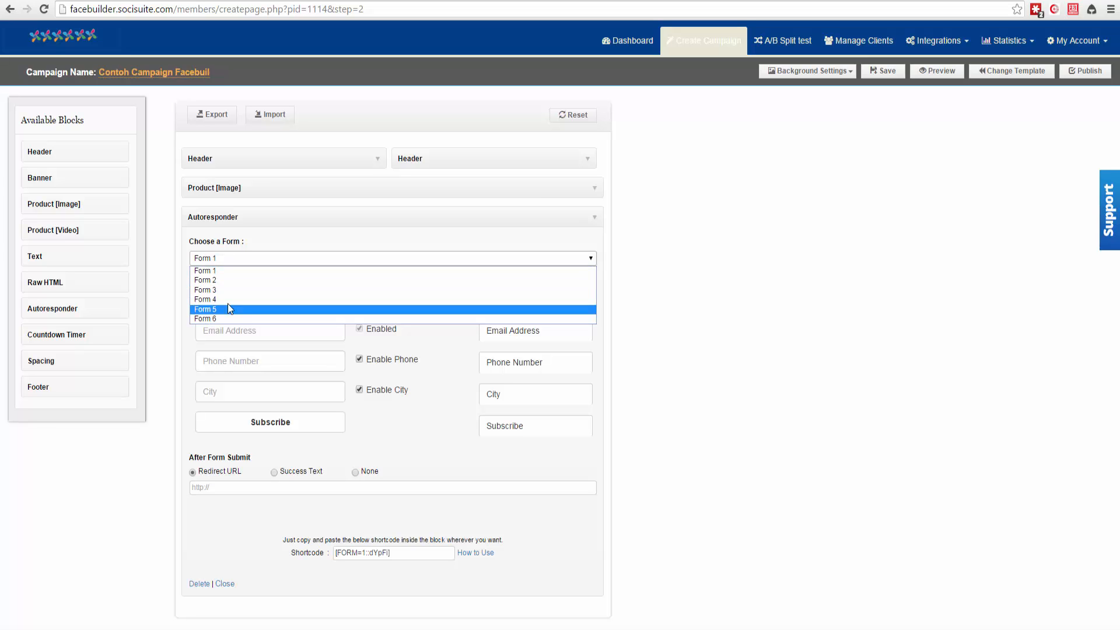
left_click(207, 289)
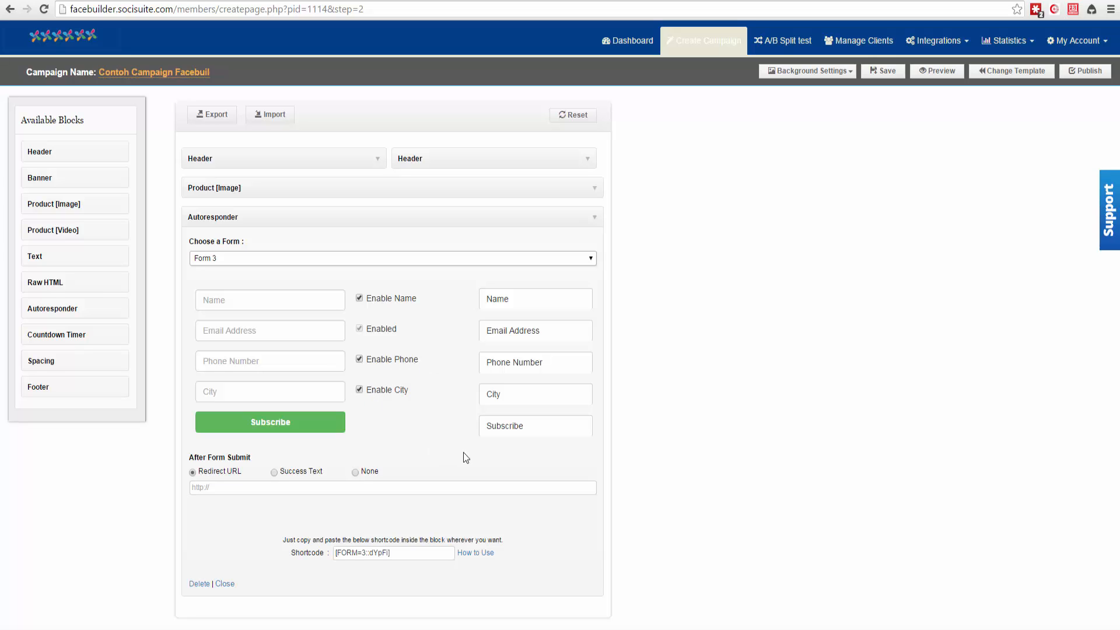
Highlight the Autoresponder form's shortcode to examine it, and dismiss the desktop notification.
left_click(410, 551)
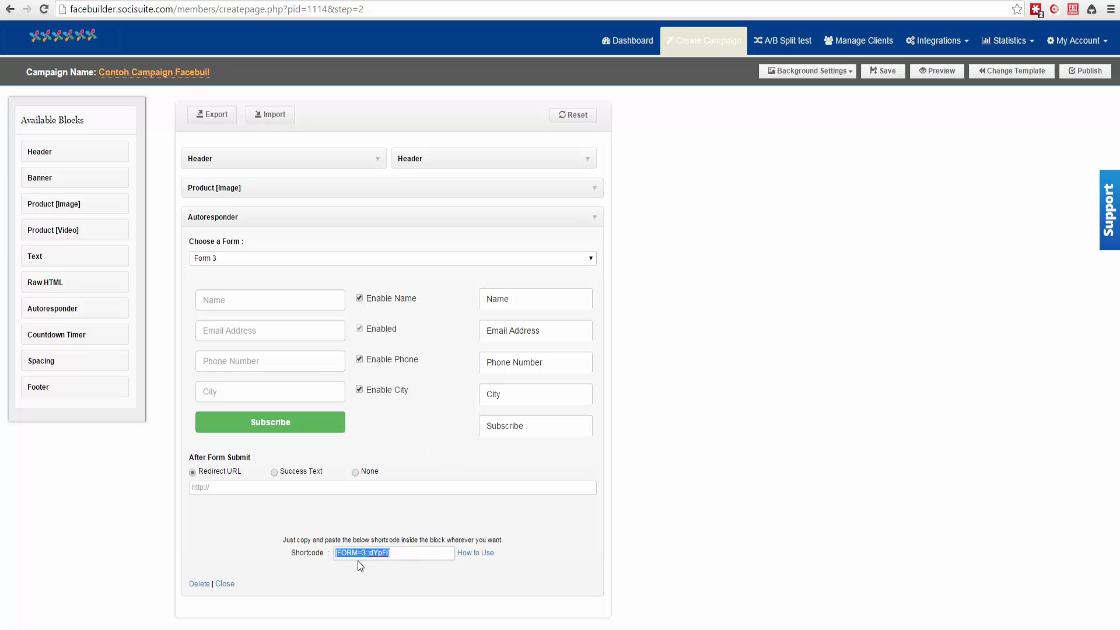
left_click(401, 554)
left_click(462, 524)
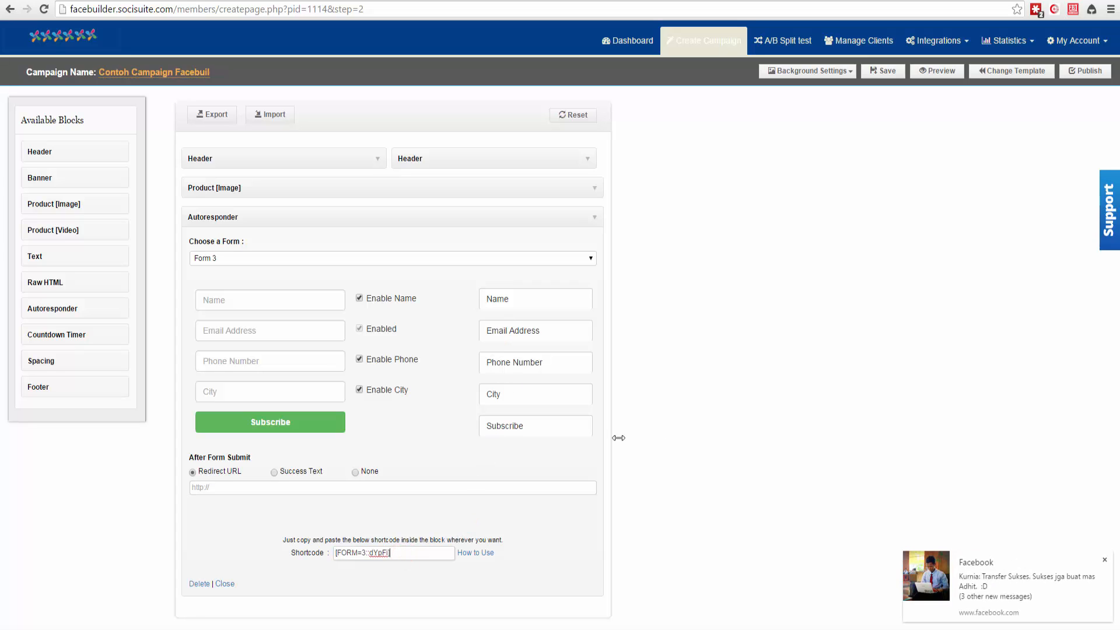
left_click(1104, 559)
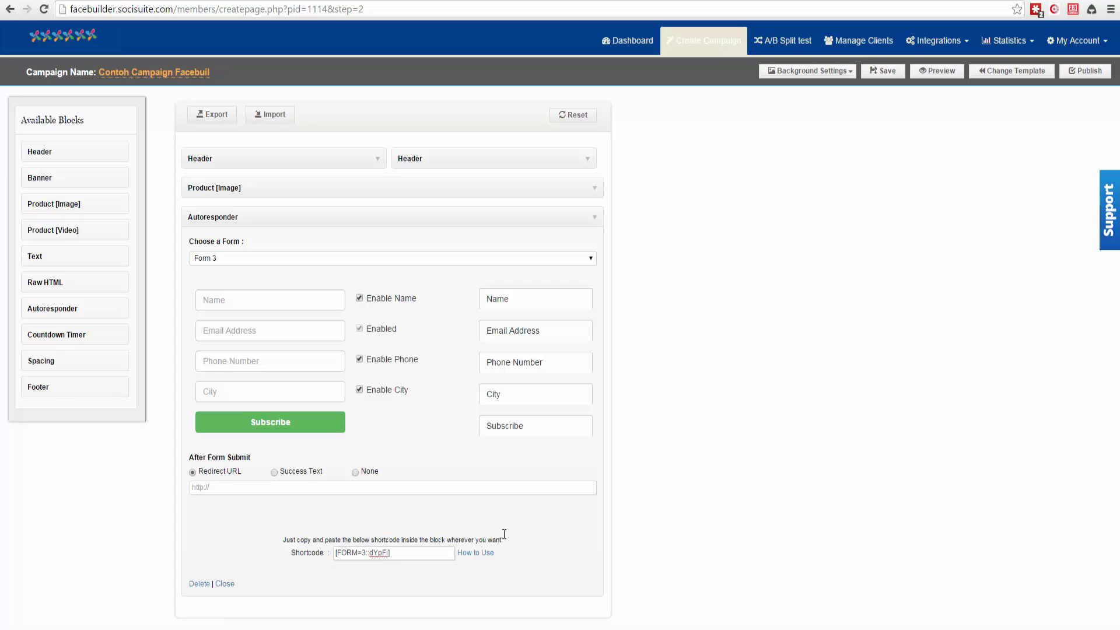
triple_click(426, 554)
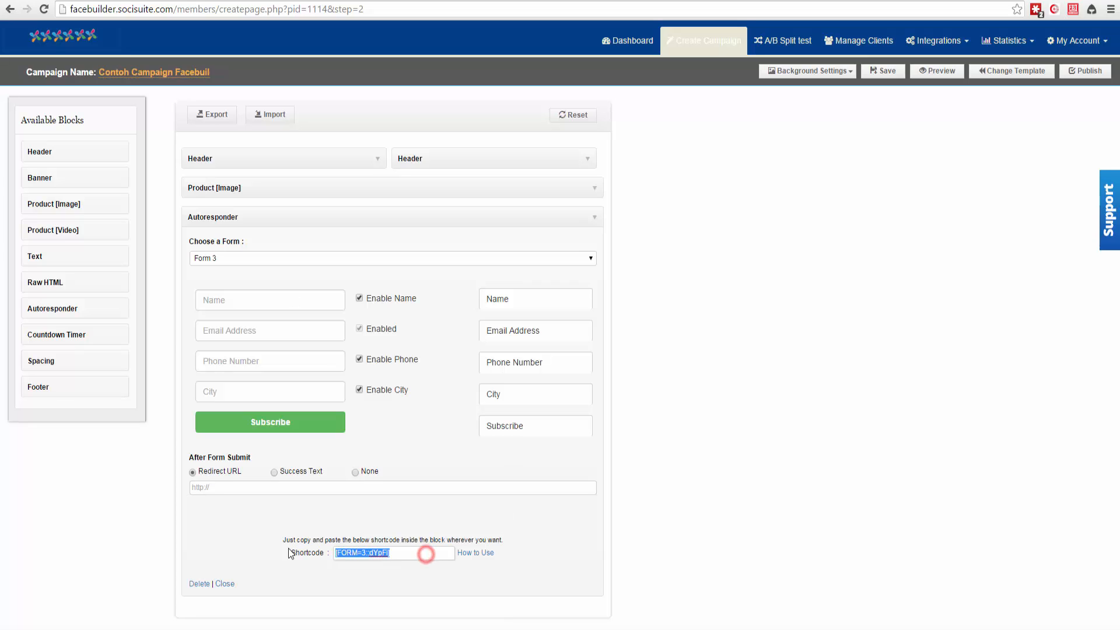
left_click(698, 488)
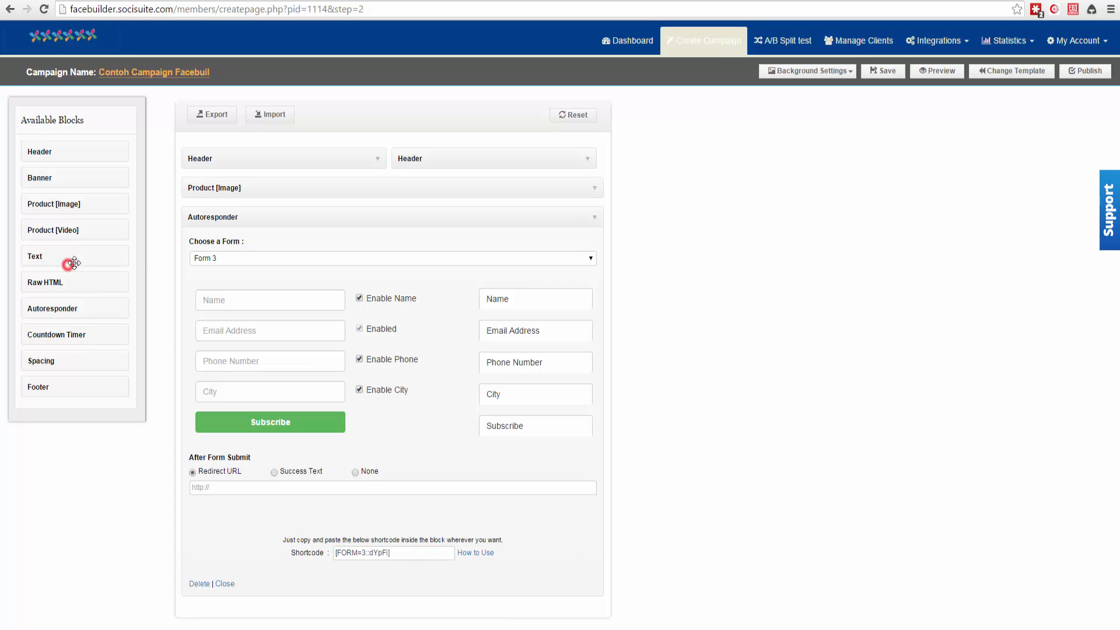
Add a Text block between the Product [Image] and Autoresponder blocks and widen it to the full row.
left_click_drag(70, 262, 256, 217)
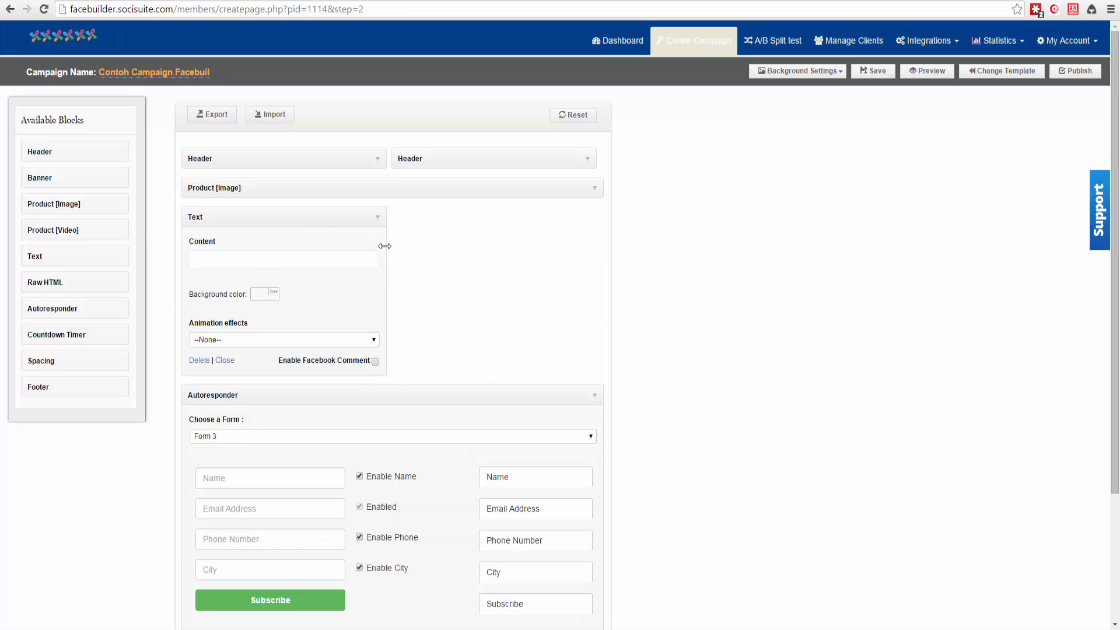
left_click_drag(384, 246, 632, 250)
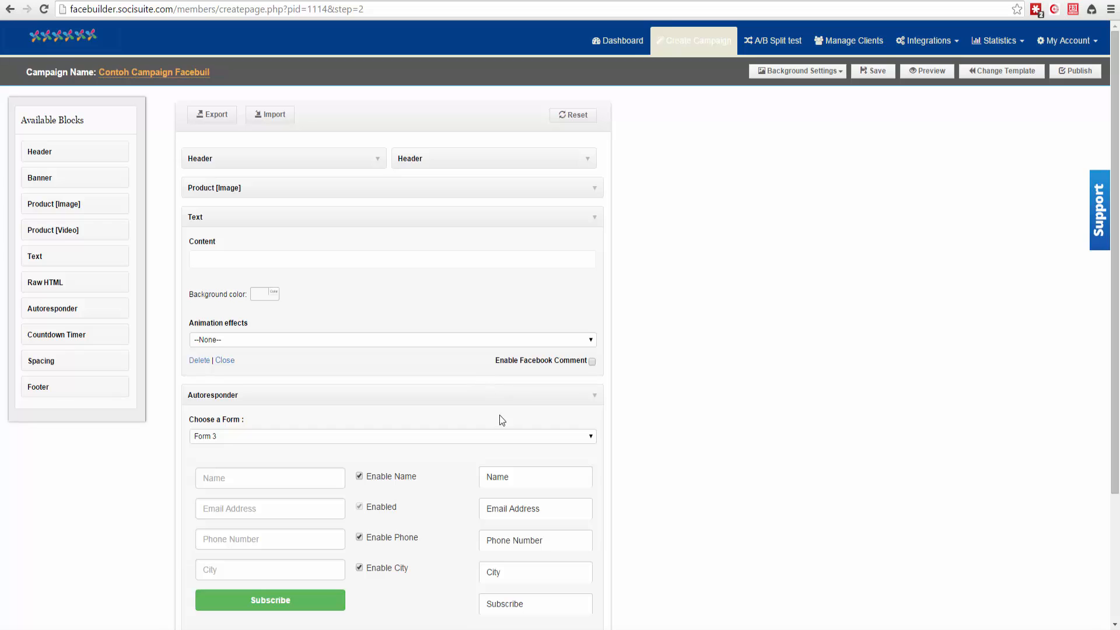
Copy the Autoresponder form's shortcode [FORM=3::dYpFi] and paste it as the content of the Text block above.
scroll(500, 415, "down", 3)
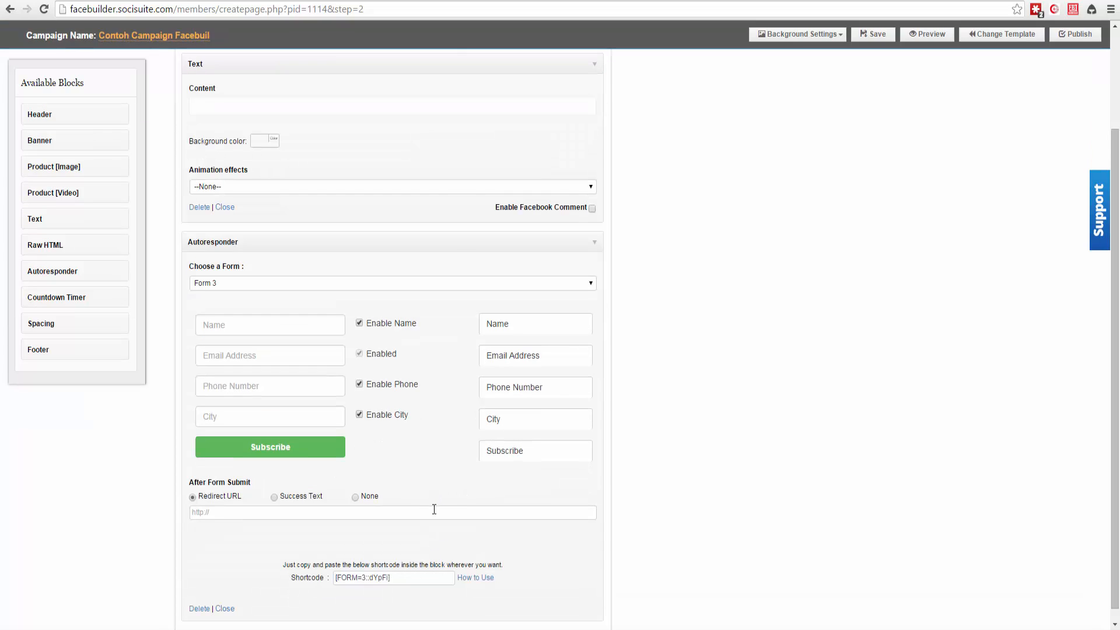
left_click(414, 580)
right_click(358, 577)
left_click(385, 412)
scroll(387, 412, "up", 3)
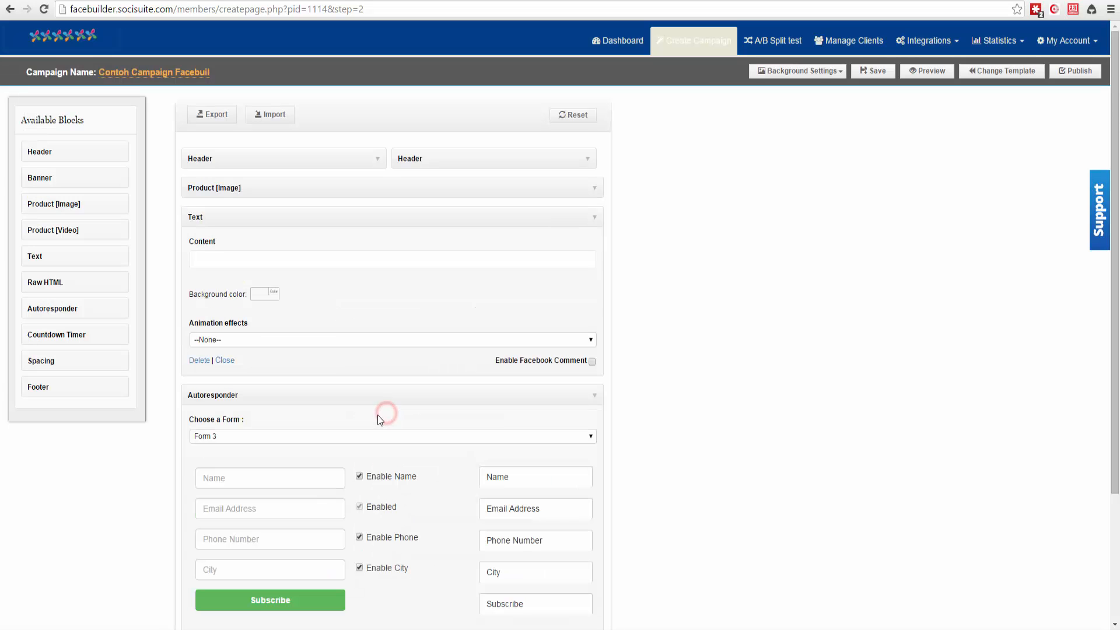
left_click(270, 262)
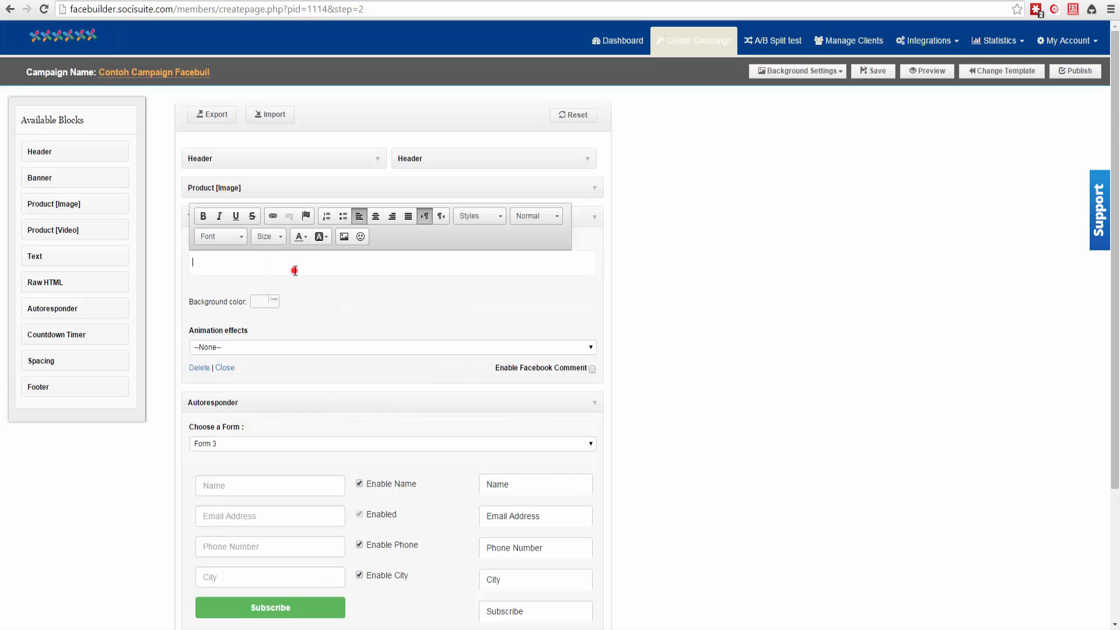
left_click(295, 270)
key("ctrl+v")
left_click(726, 308)
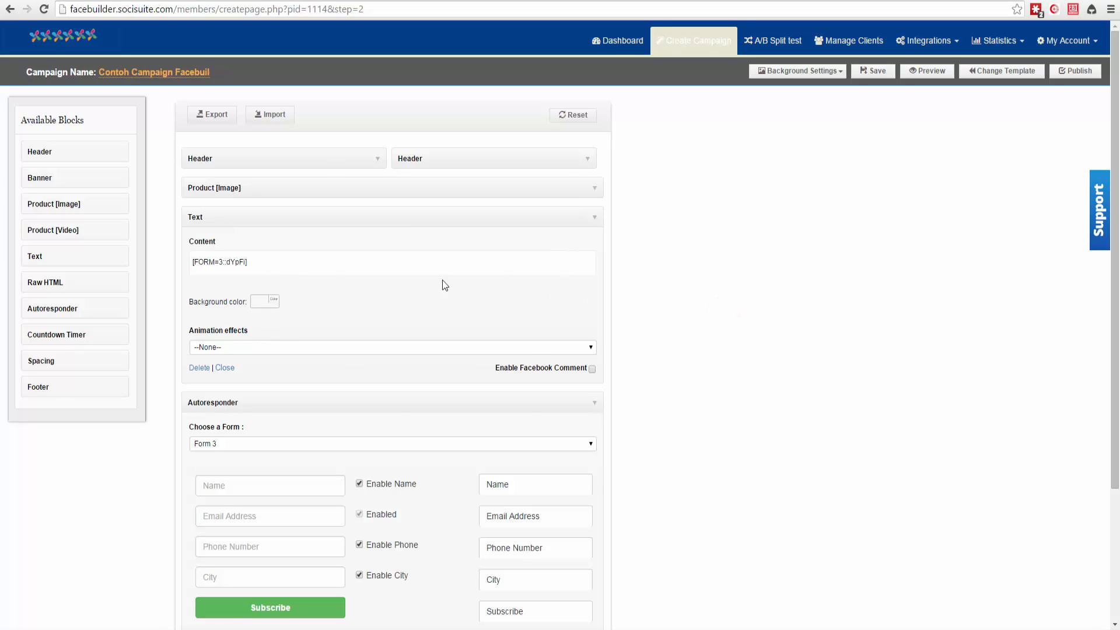
Try Success Text with "Terima kasih" and None as the Autoresponder's after-submit action, and return it to Redirect URL.
scroll(652, 500, "down", 3)
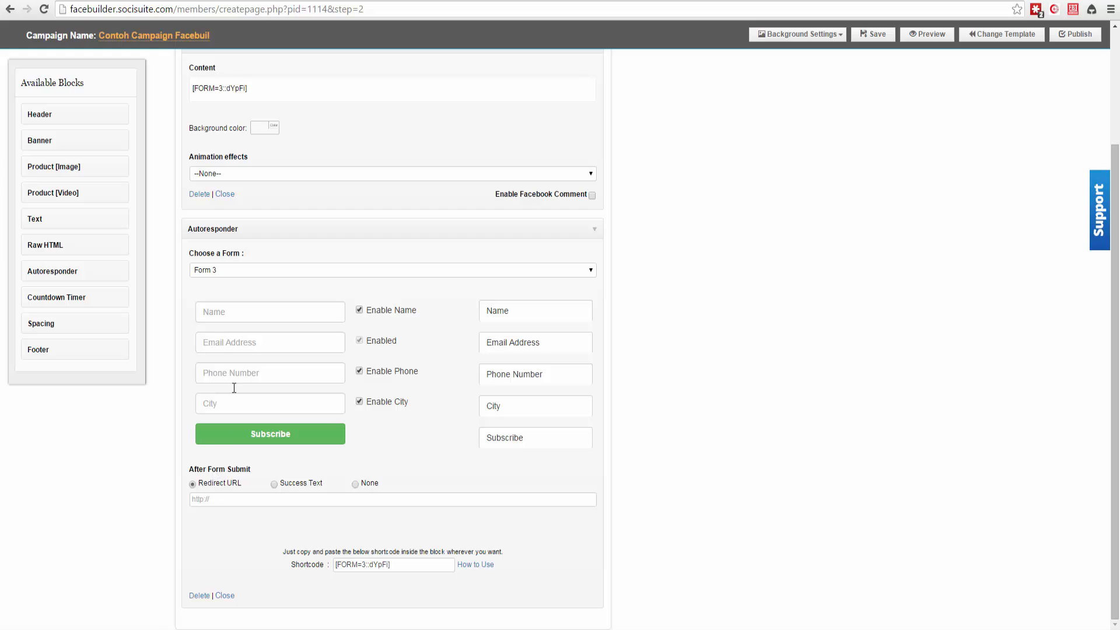
left_click(218, 502)
left_click(274, 484)
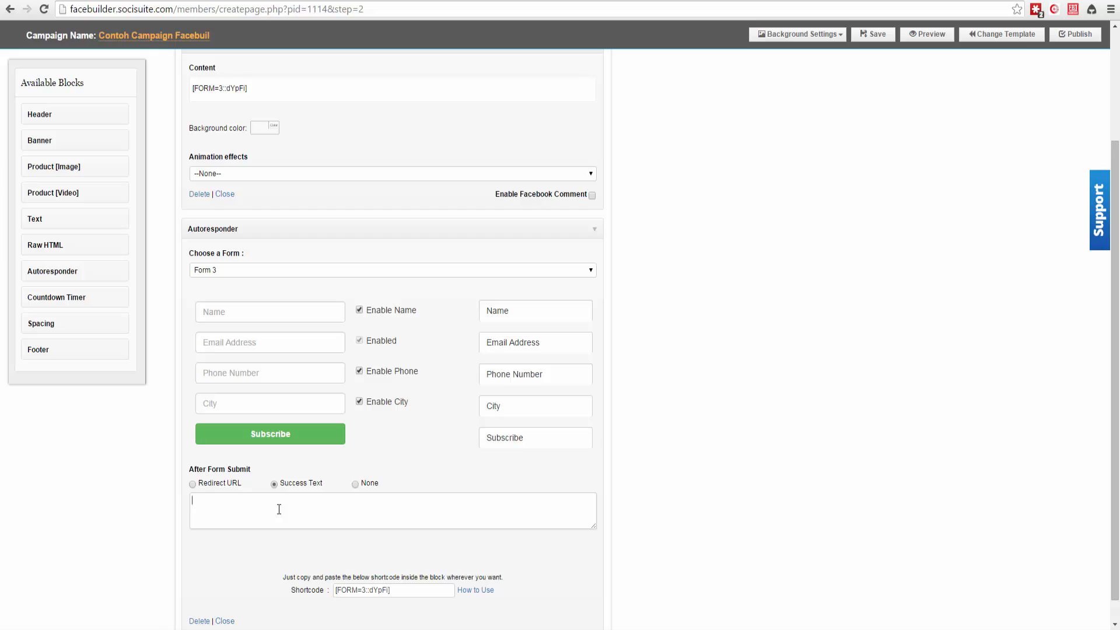
type("Terima kasih")
left_click(194, 485)
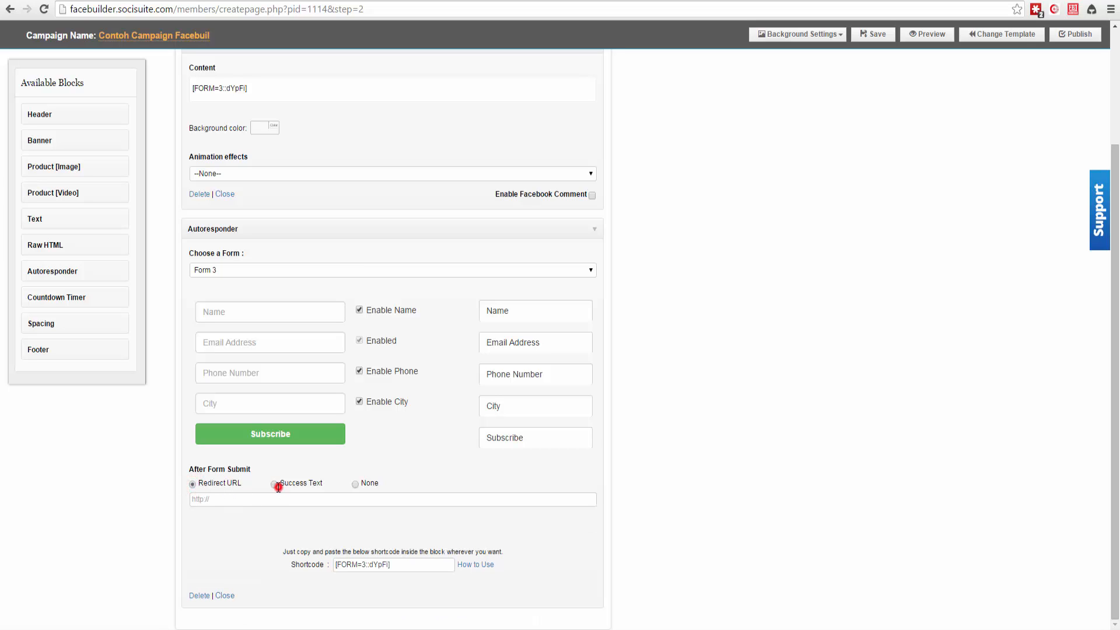
left_click(274, 485)
left_click(355, 484)
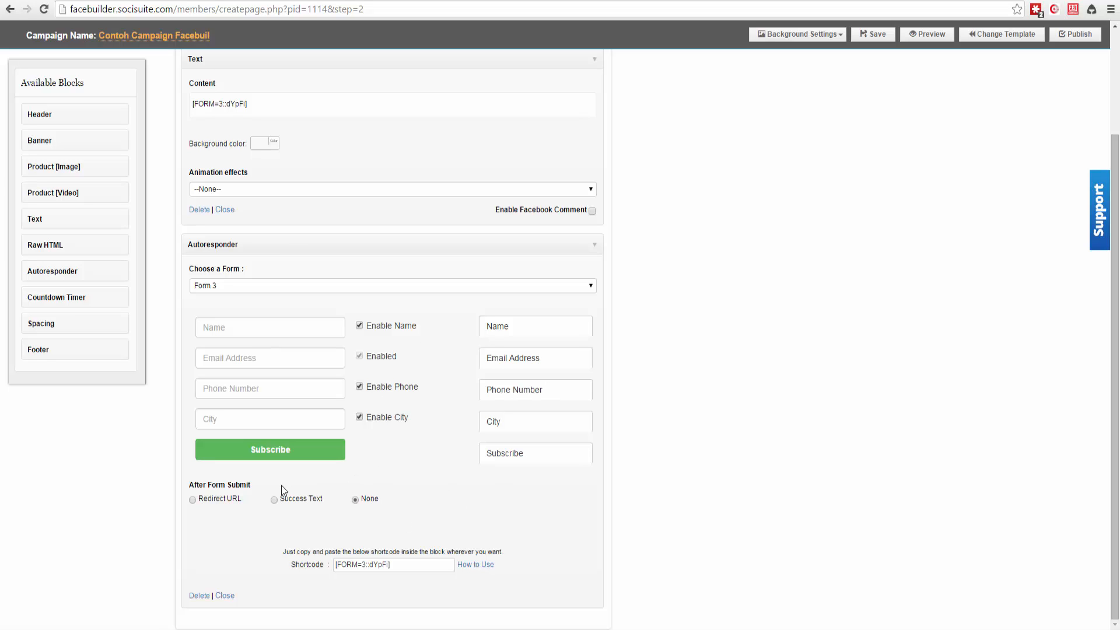
left_click(192, 500)
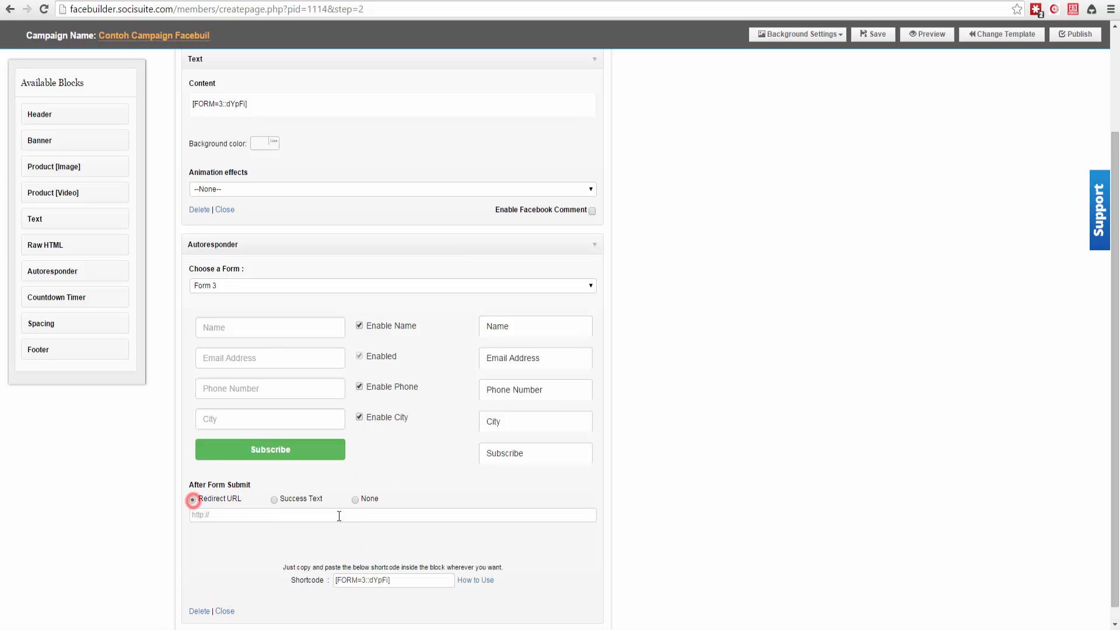
Collapse the Text and Autoresponder blocks.
scroll(869, 299, "up", 3)
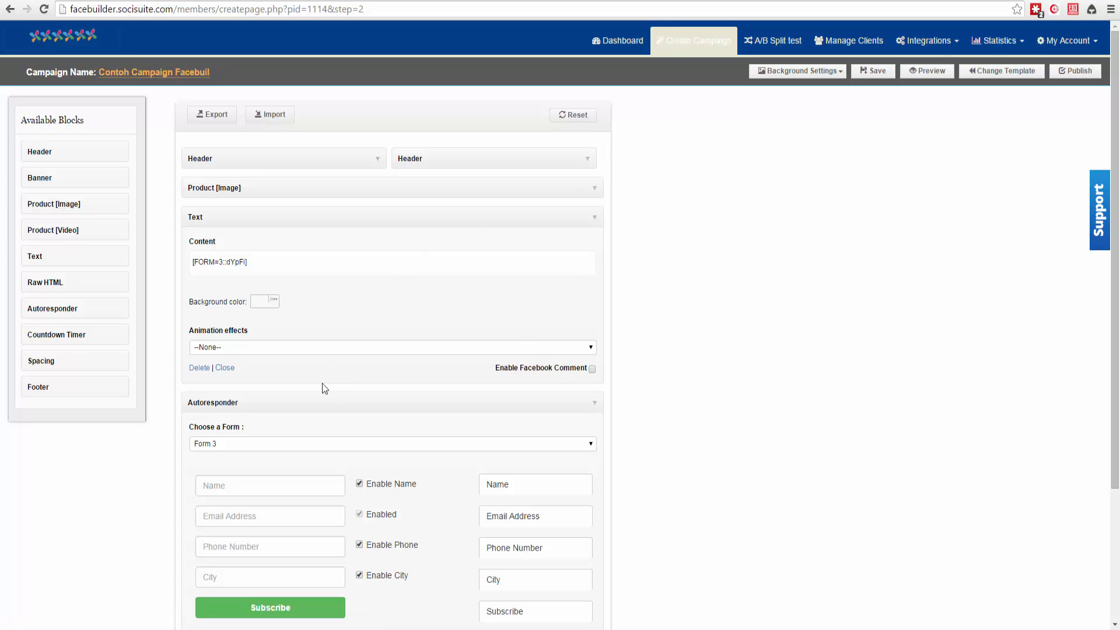
left_click(595, 218)
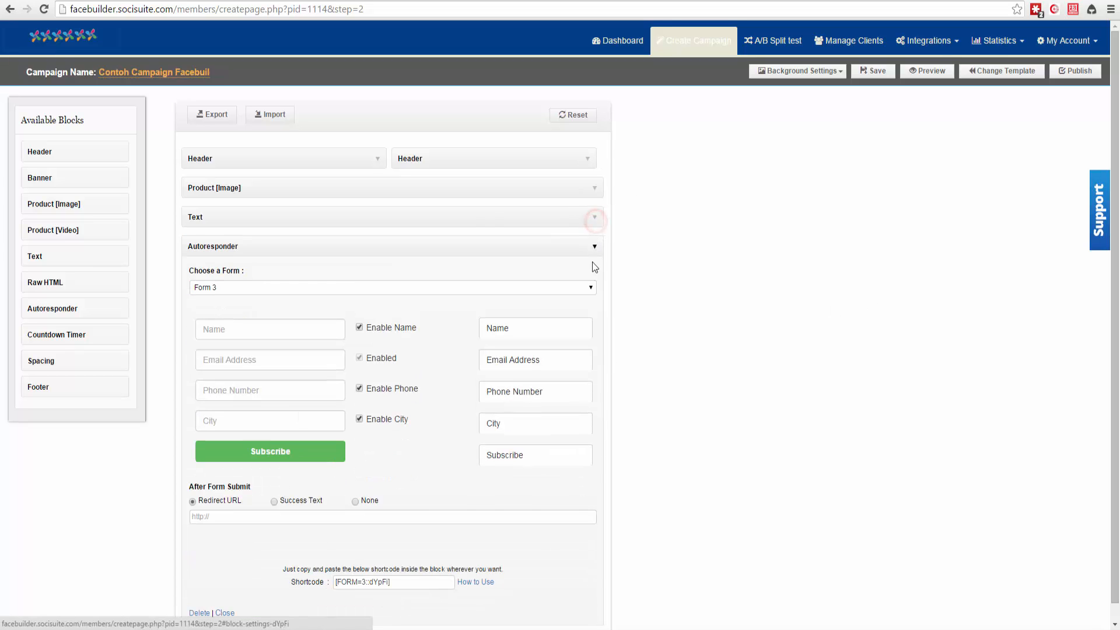
left_click(594, 247)
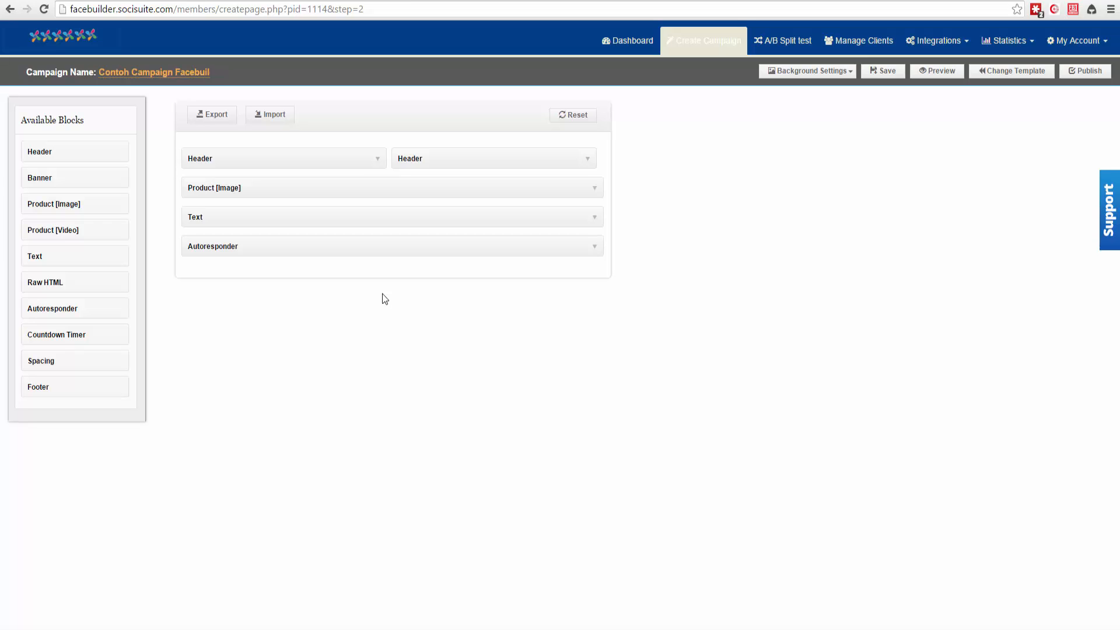
left_click(593, 219)
left_click(594, 217)
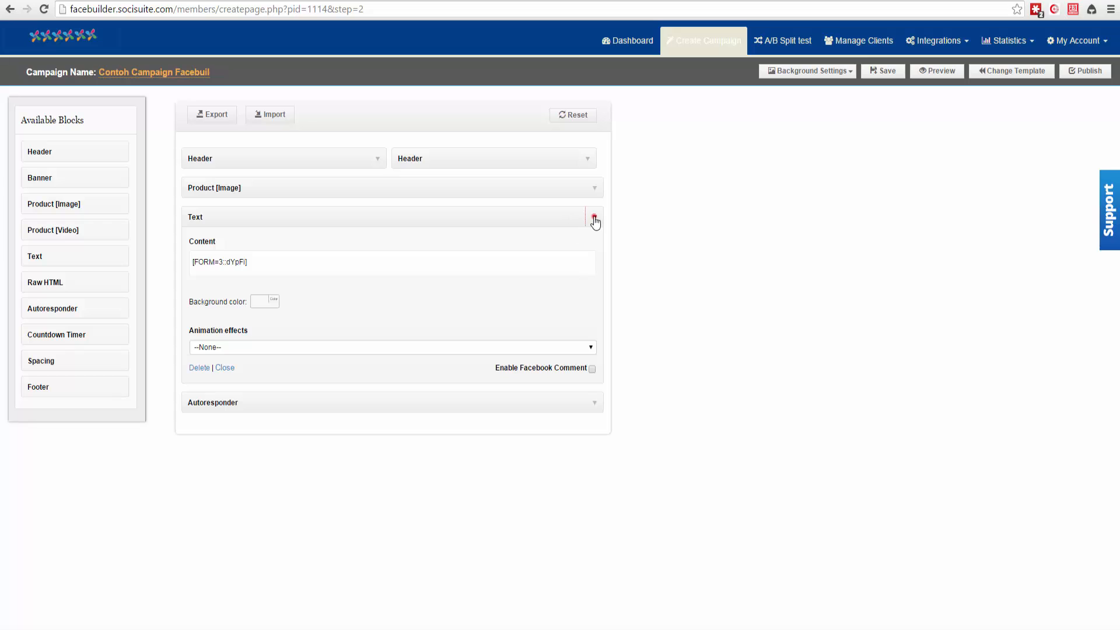
Add a full-width Text block below the Autoresponder block and open the image properties for its content.
left_click_drag(63, 262, 219, 271)
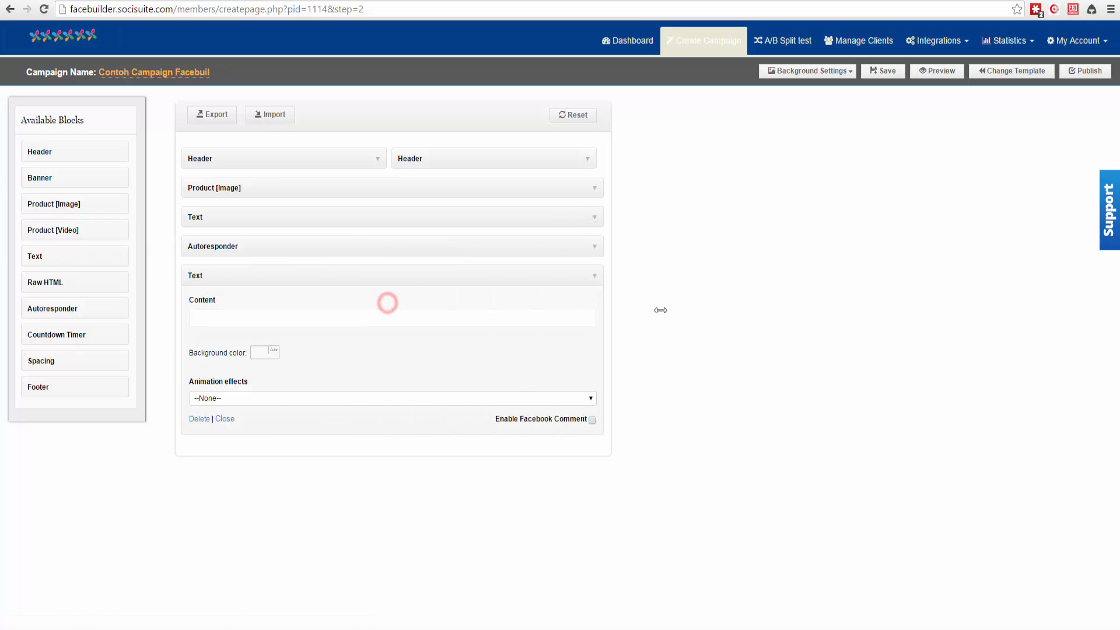
left_click(412, 317)
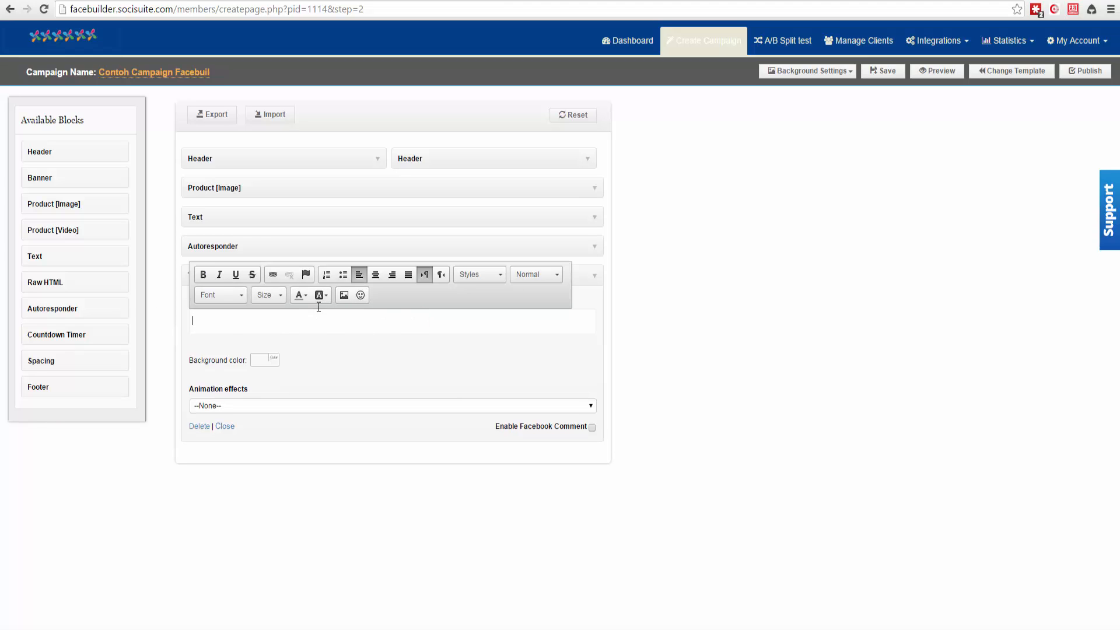
left_click(345, 295)
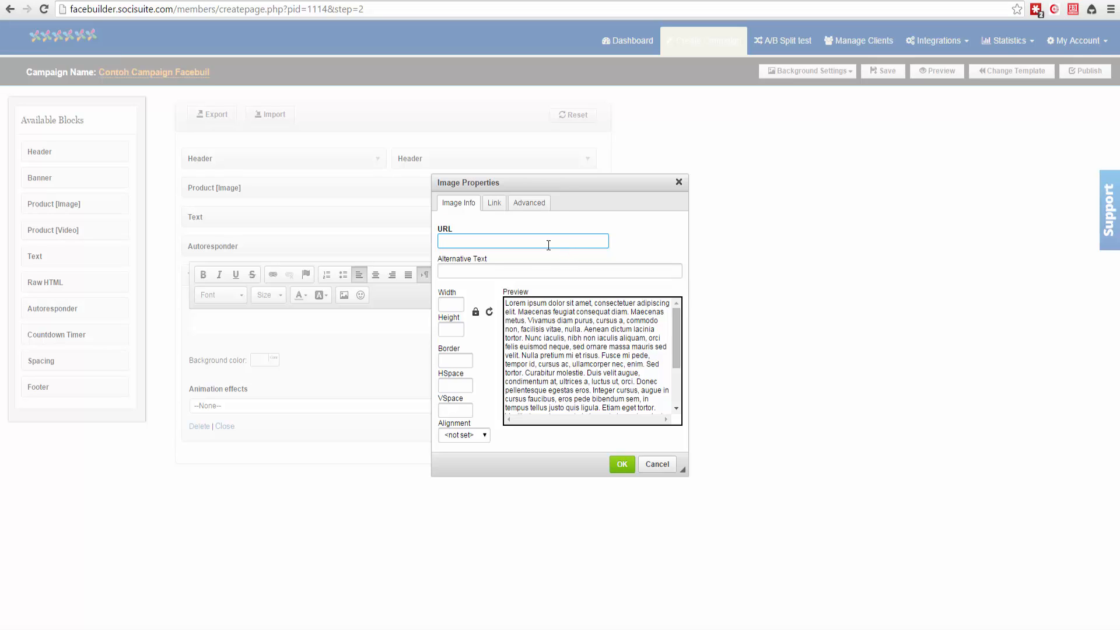
left_click(467, 242)
Open the campaign owner's personal blog in a new browser tab.
left_click(478, 0)
left_click(482, 240)
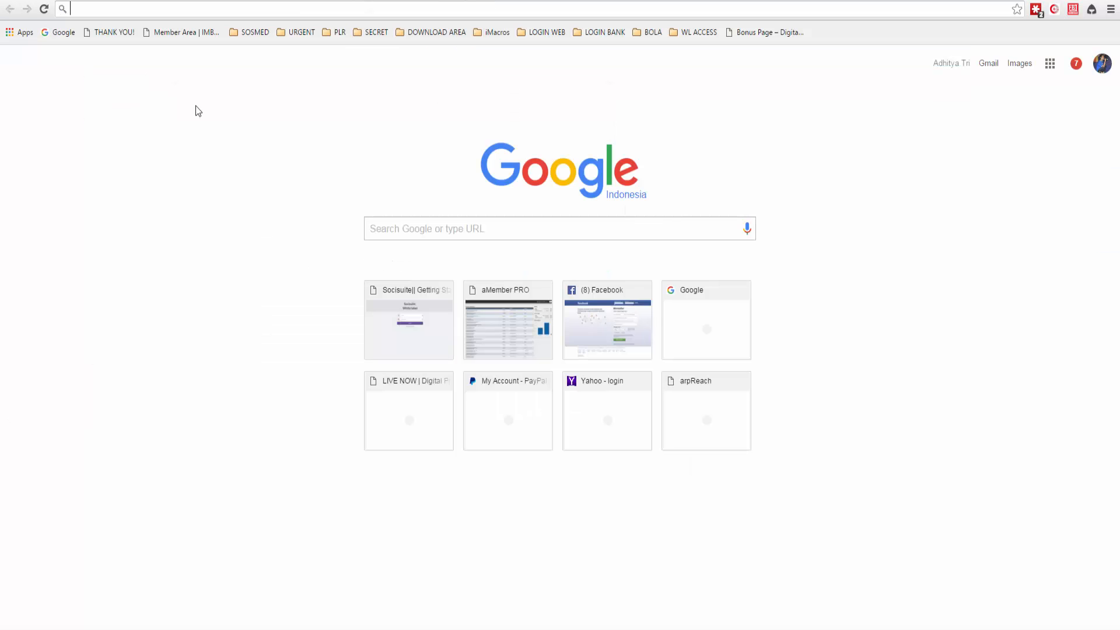
left_click(125, 11)
type("blog.adh")
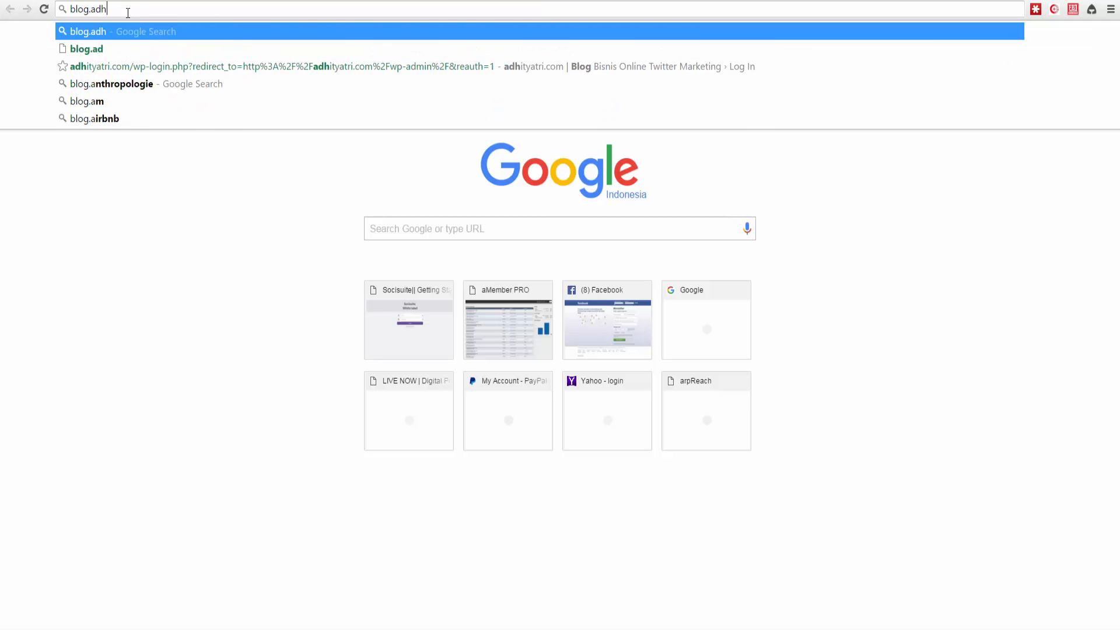
type("ityatri.com")
key("Return")
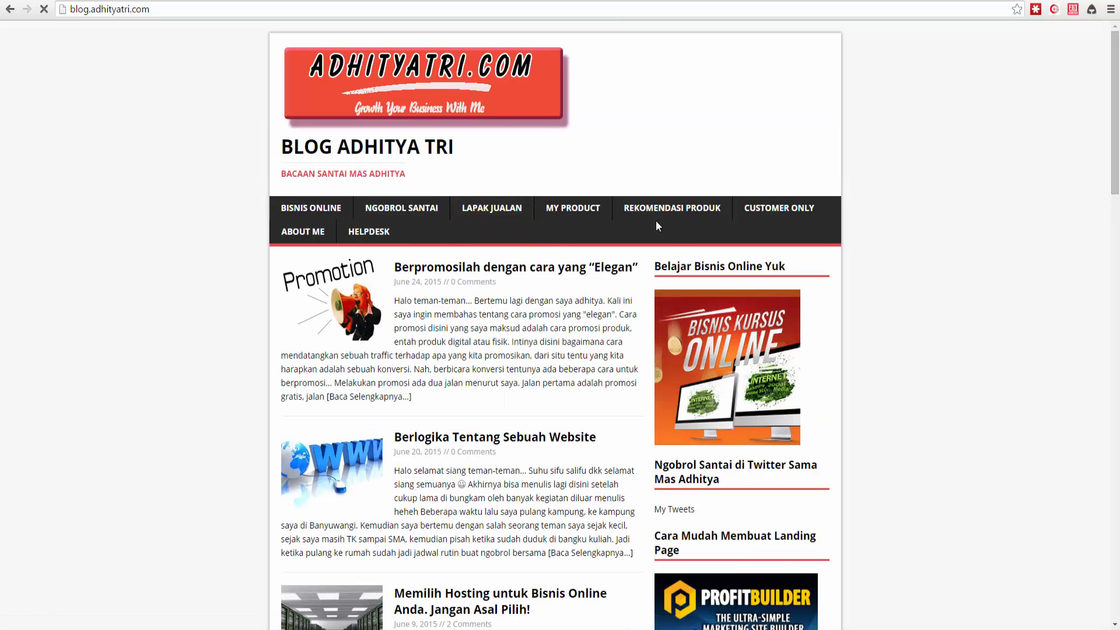
Copy the image address of the ProfitBuilder banner on the blog's home page.
scroll(1047, 327, "down", 5)
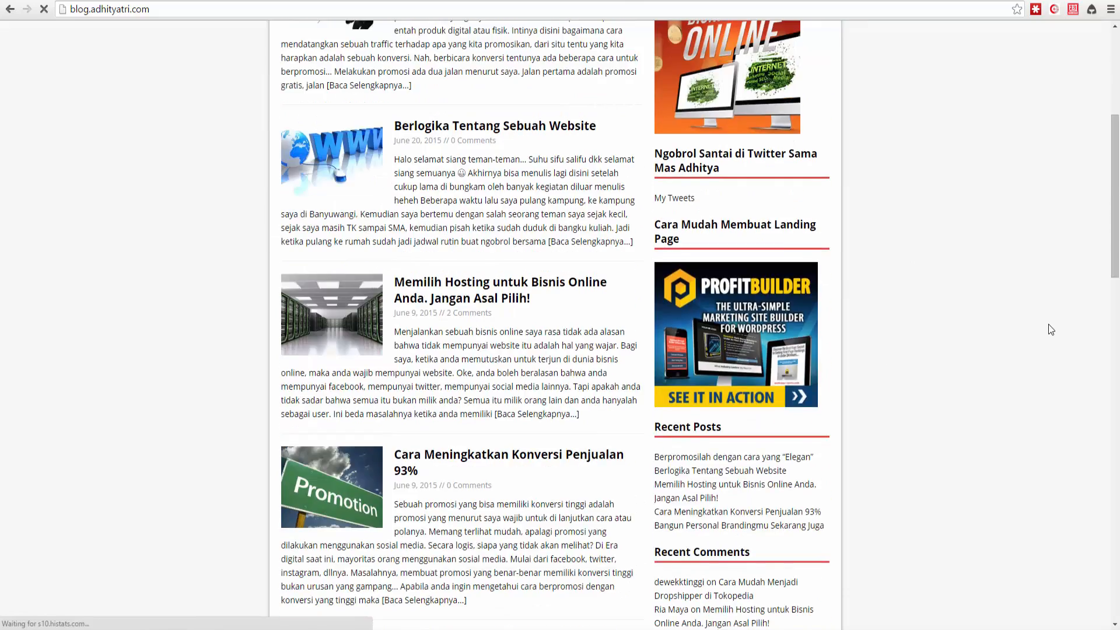
scroll(1032, 335, "up", 3)
scroll(863, 331, "up", 2)
scroll(832, 333, "down", 3)
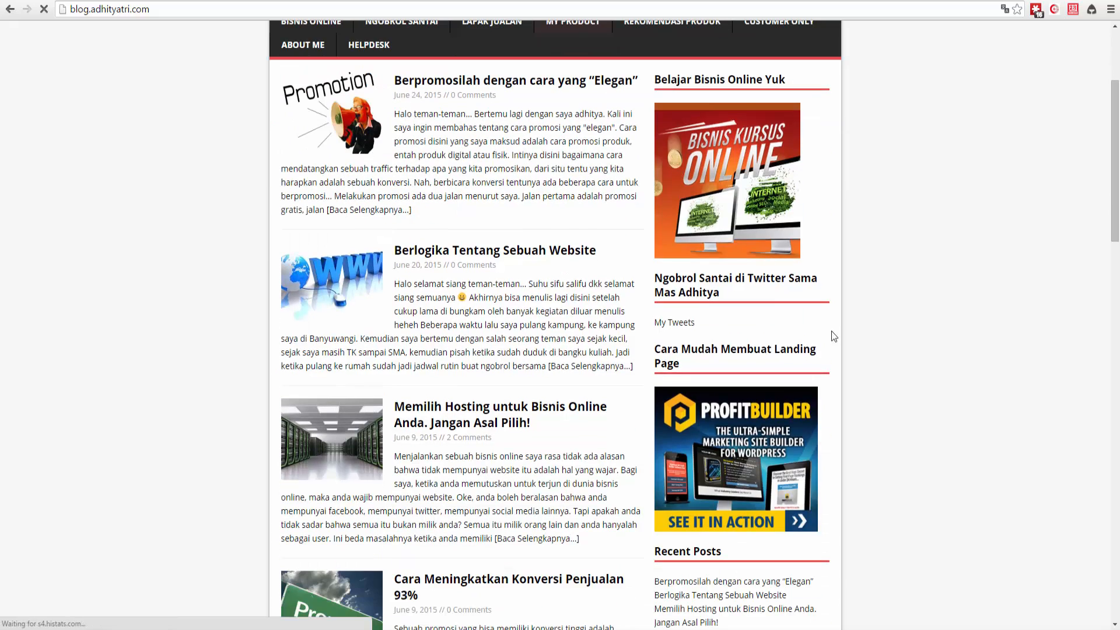
scroll(519, 438, "down", 3)
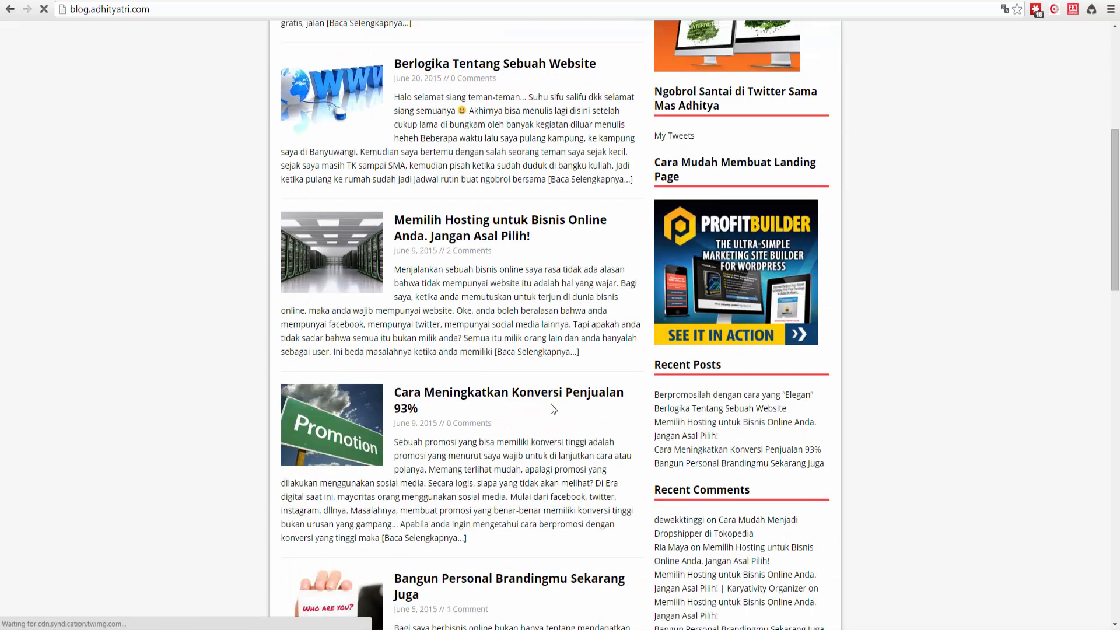
right_click(741, 294)
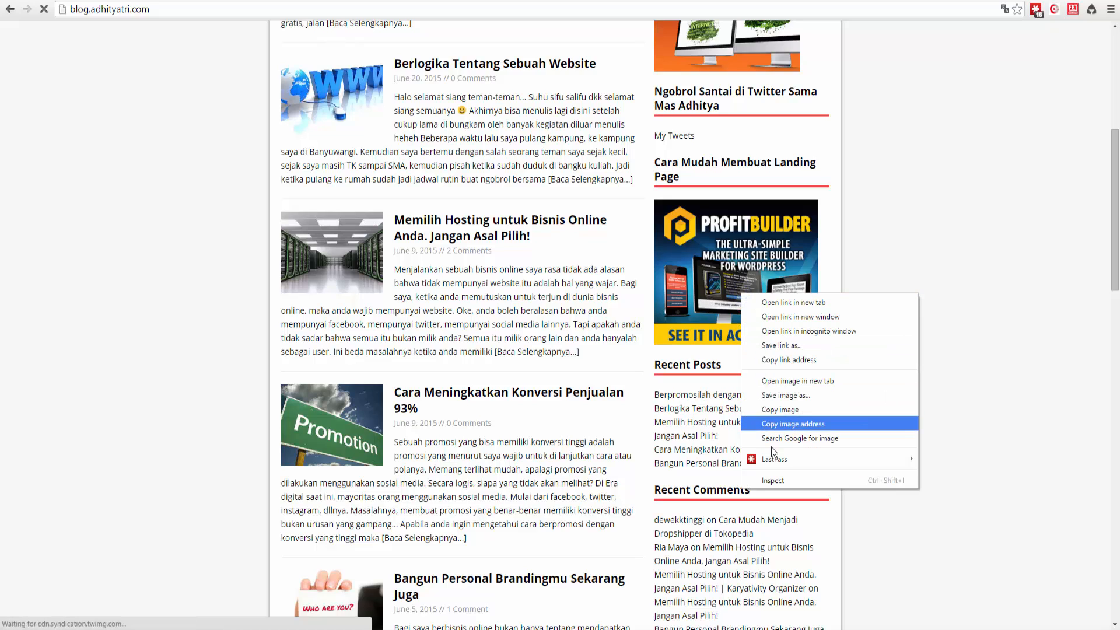
left_click(797, 424)
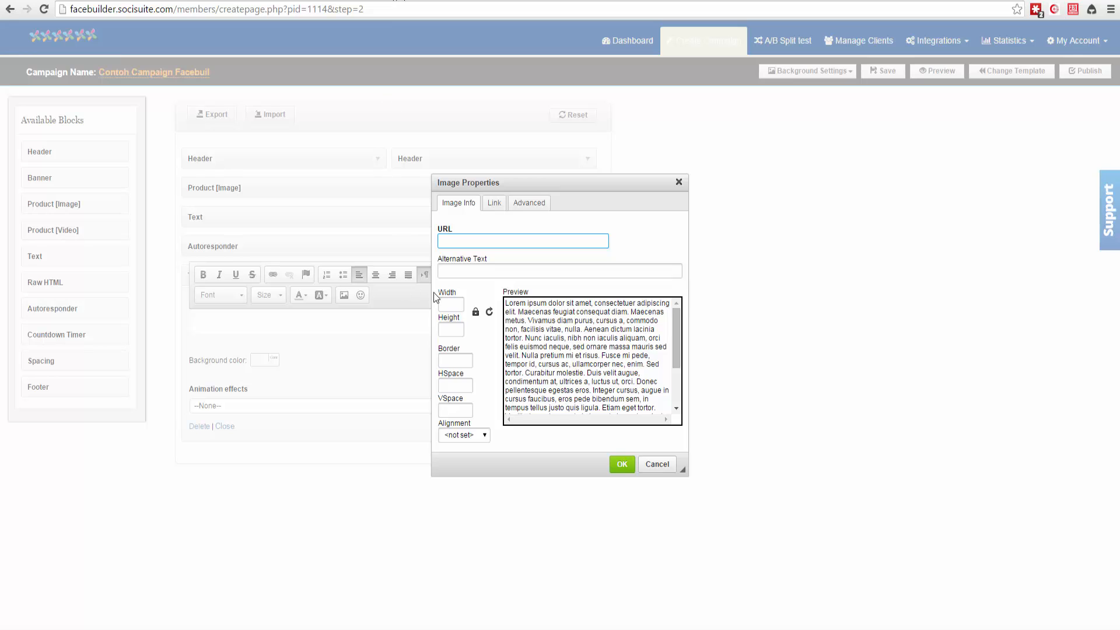
right_click(467, 239)
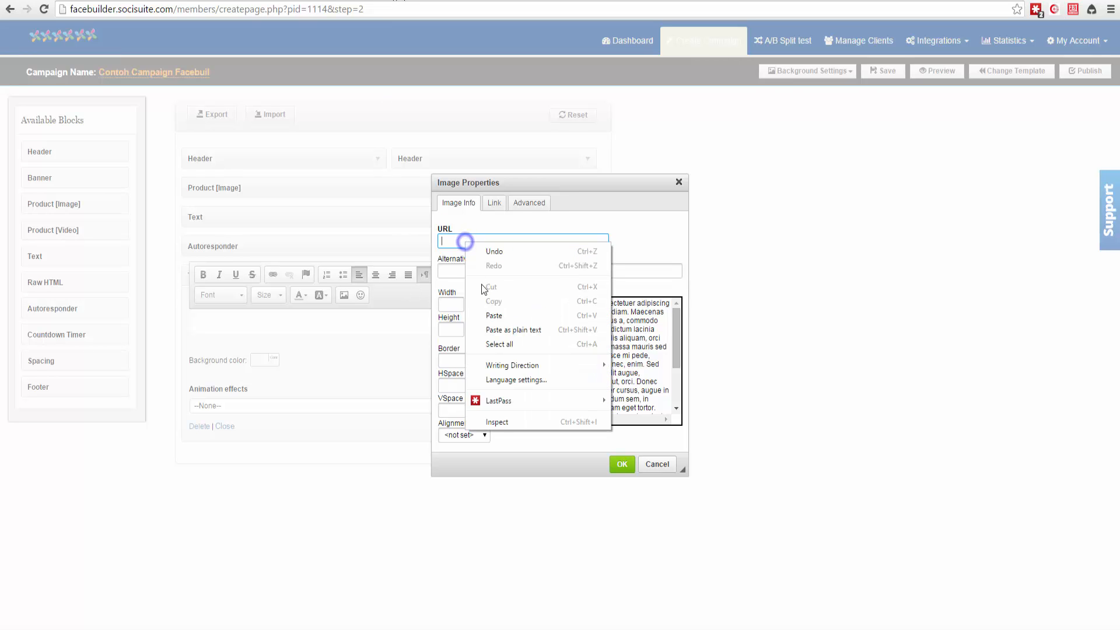
left_click(490, 311)
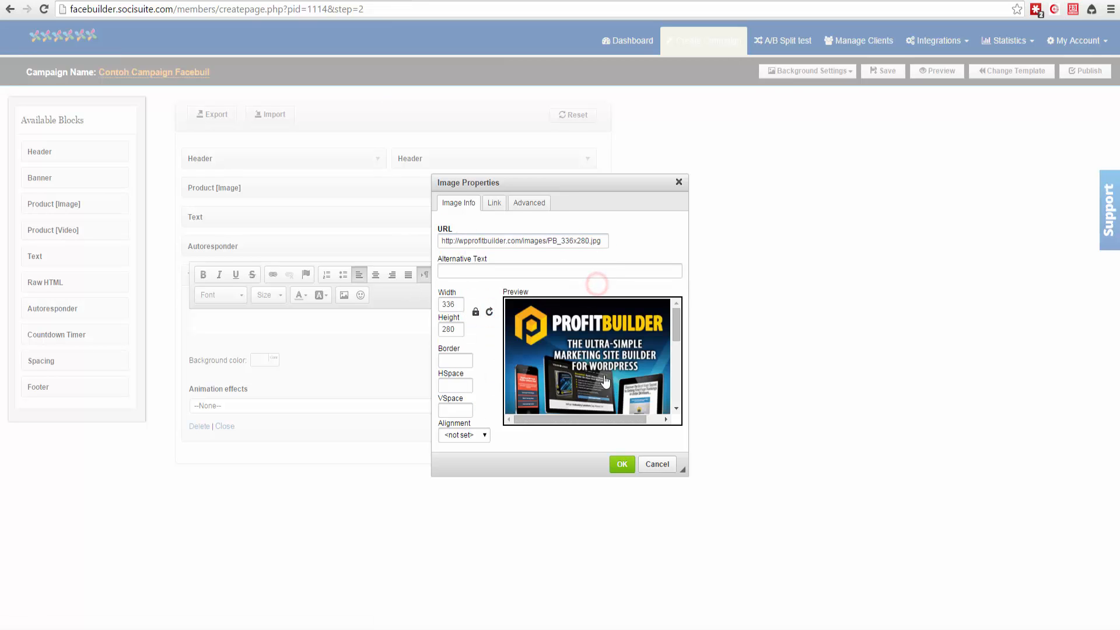
left_click_drag(676, 324, 671, 397)
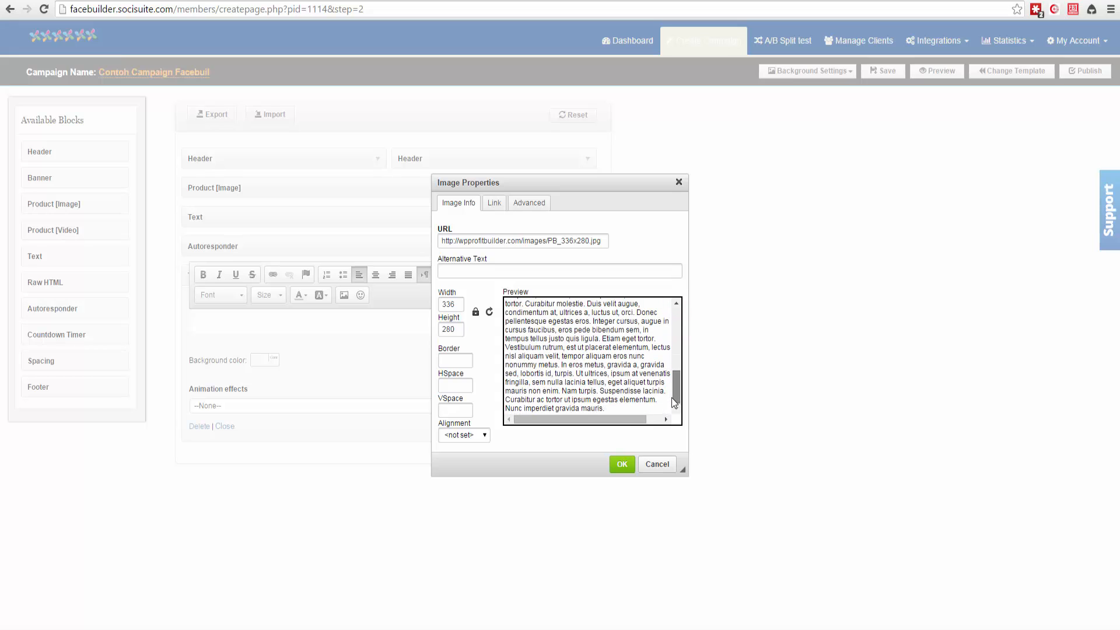
left_click(620, 467)
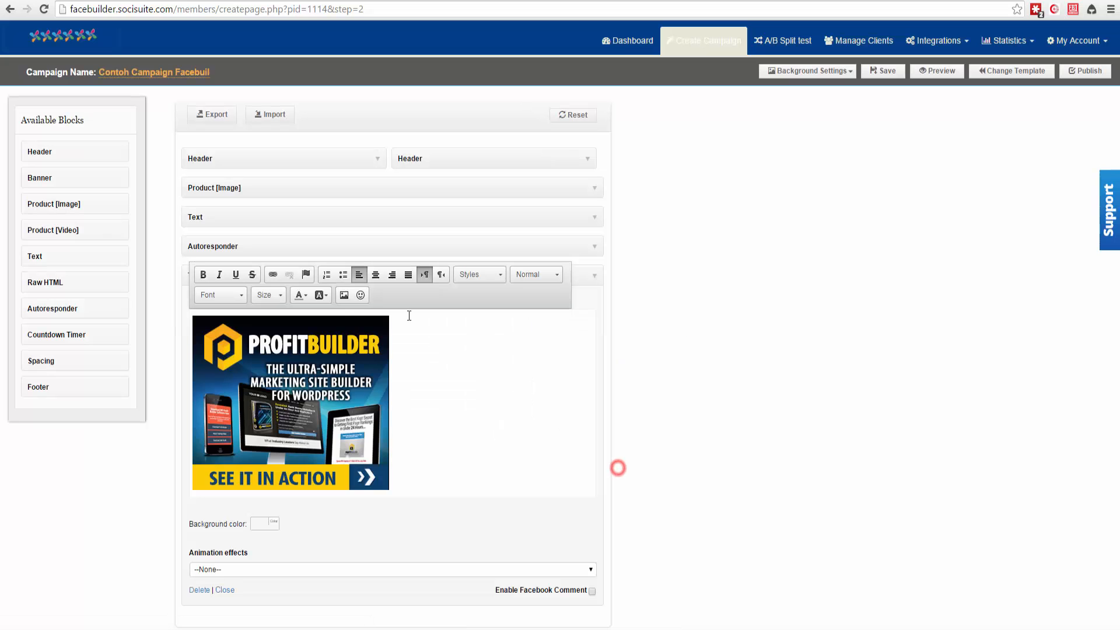
left_click(357, 376)
left_click(415, 389)
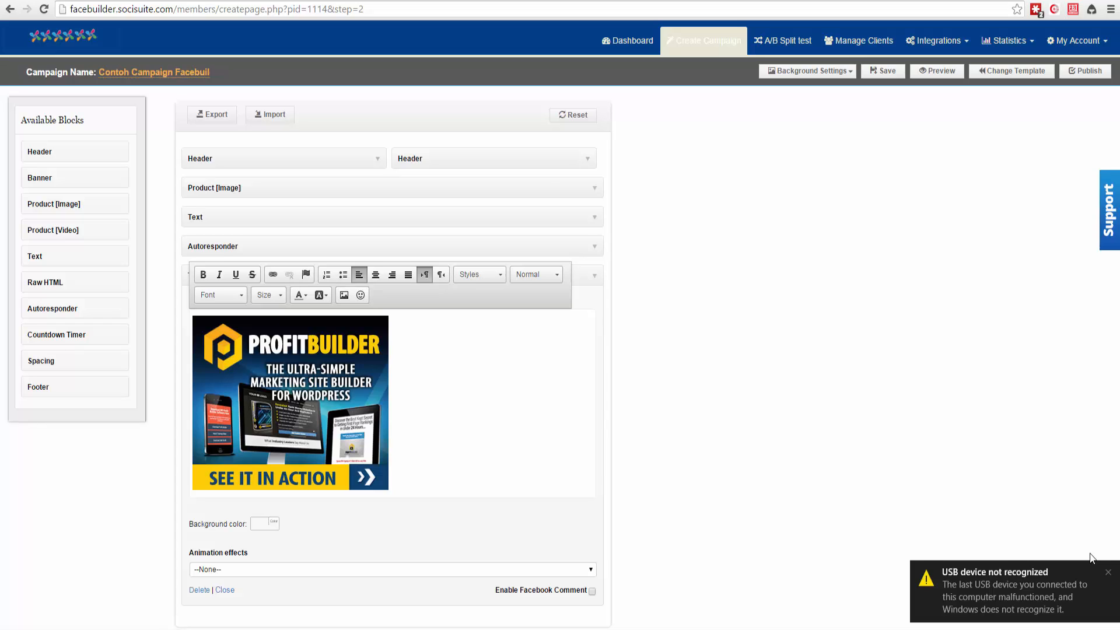
Add a full-width Countdown Timer block below the second Text block and set its time zone to (GMT+07:00) Bangkok, Hanoi, Jakarta.
left_click(1090, 557)
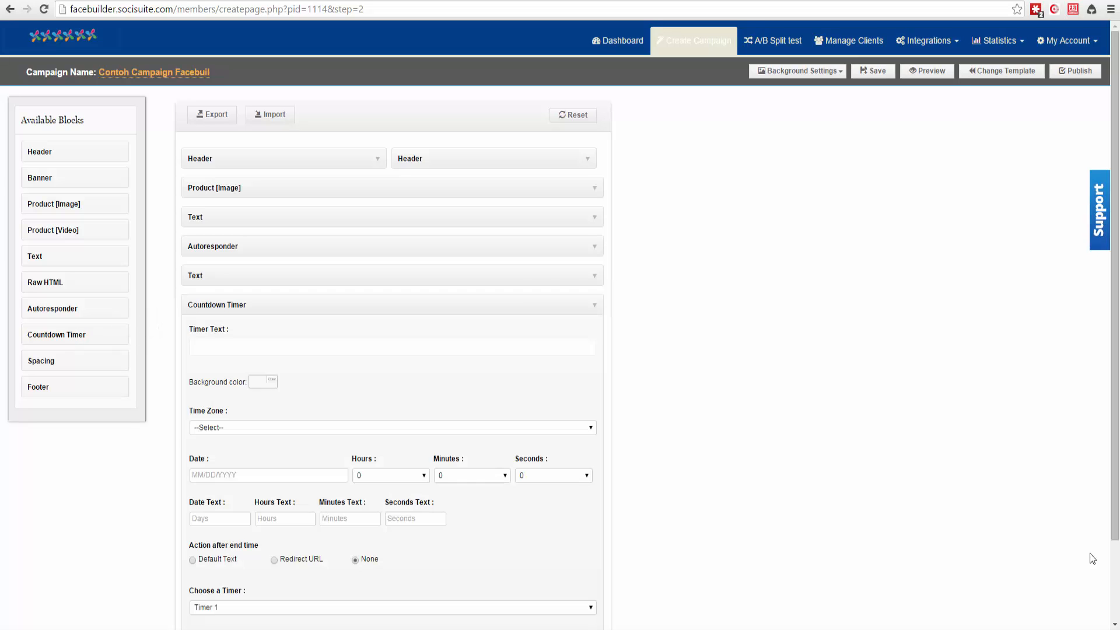
scroll(1089, 557, "down", 2)
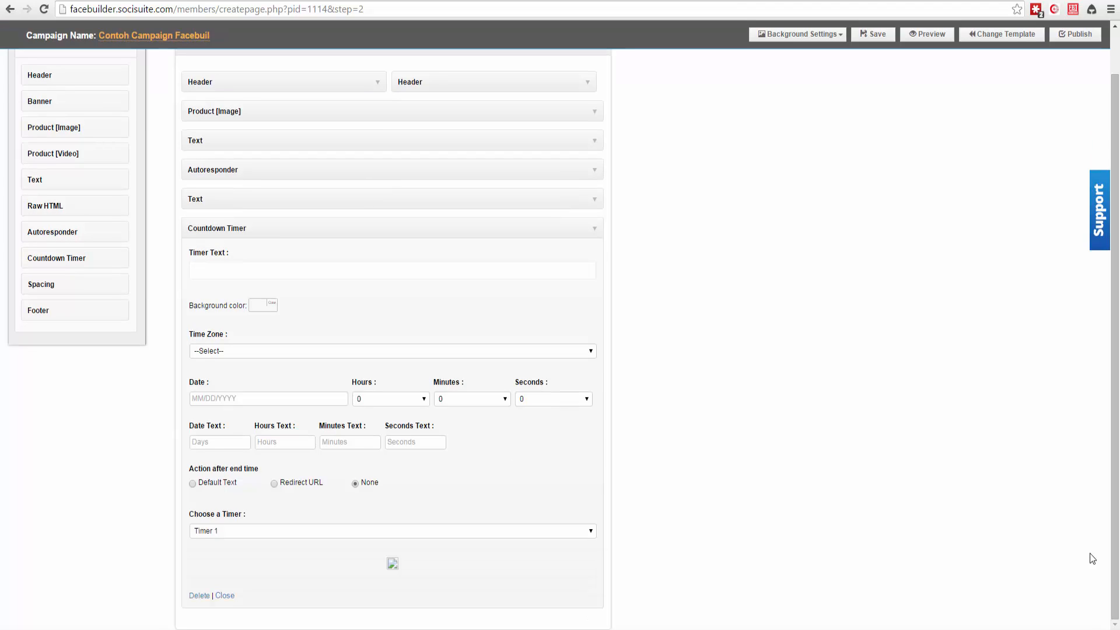
left_click(392, 351)
scroll(388, 445, "down", 6)
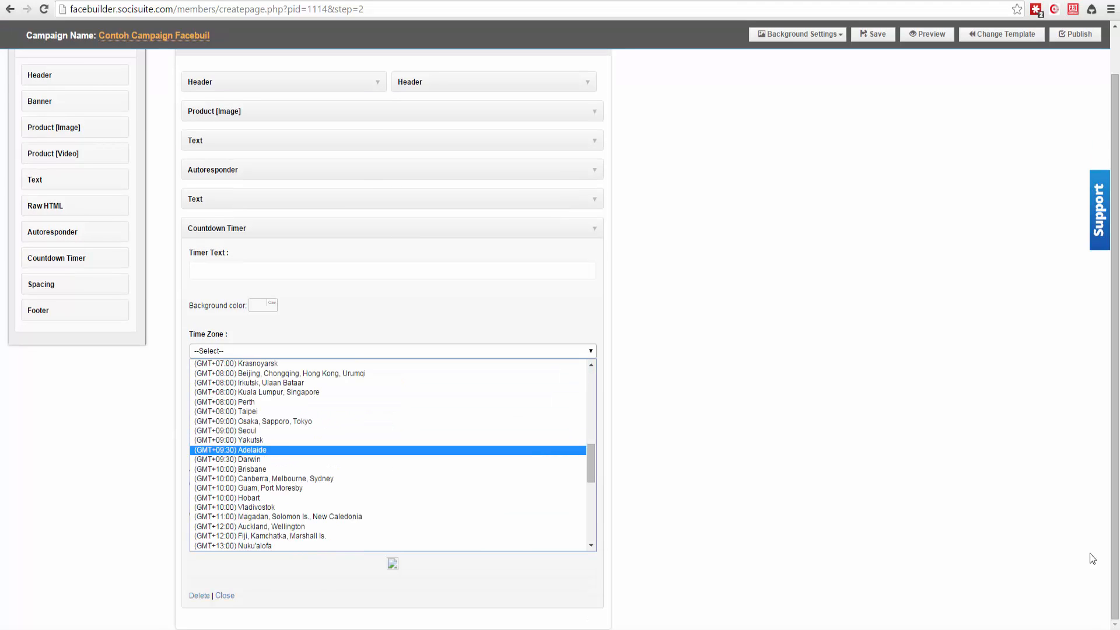
scroll(388, 449, "down", 8)
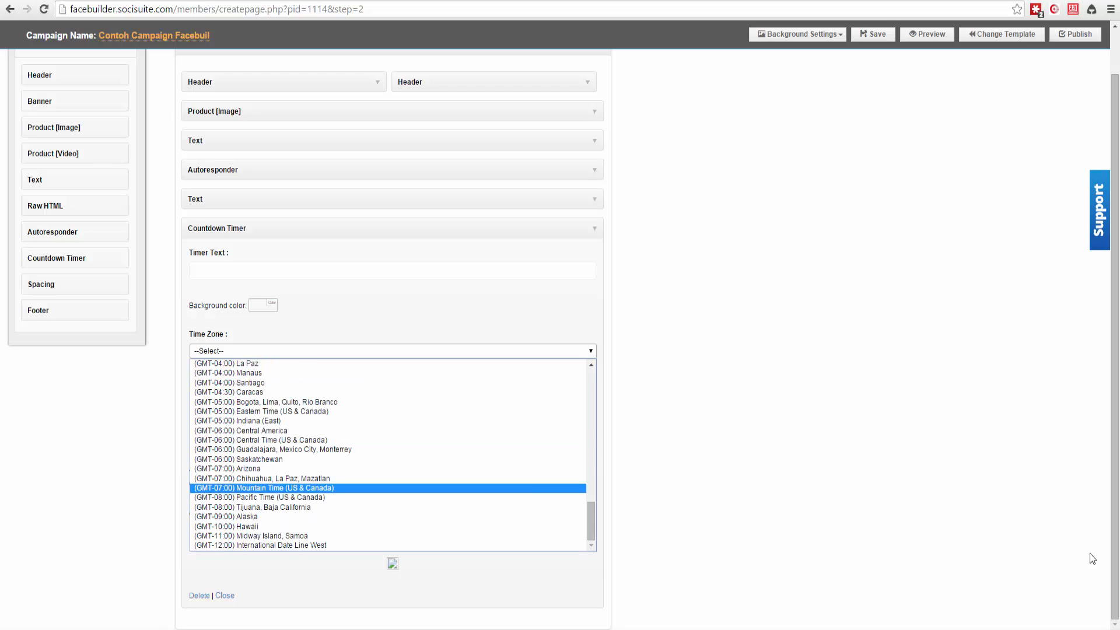
scroll(388, 453, "up", 8)
left_click(262, 441)
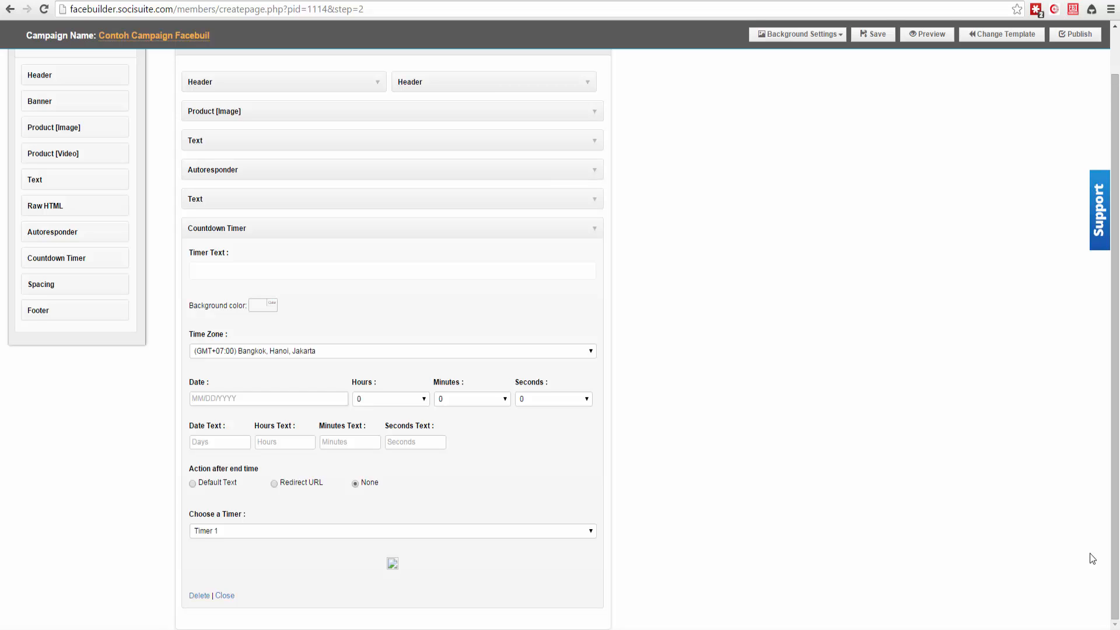
Set the Countdown Timer's date to 12/12/2016.
type("12")
type("/12/")
type("1992")
key("BackSpace")
key("BackSpace")
key("BackSpace")
type("2016")
Set the Countdown Timer's hours to 23.
key("Tab")
key("alt+Down")
key("Down")
key("Down")
key("Down")
key("Down")
key("Down")
key("Down")
key("Down")
key("Down")
key("Down")
key("Down")
key("Down")
key("Down")
key("Down")
key("Down")
key("Down")
key("Down")
key("Down")
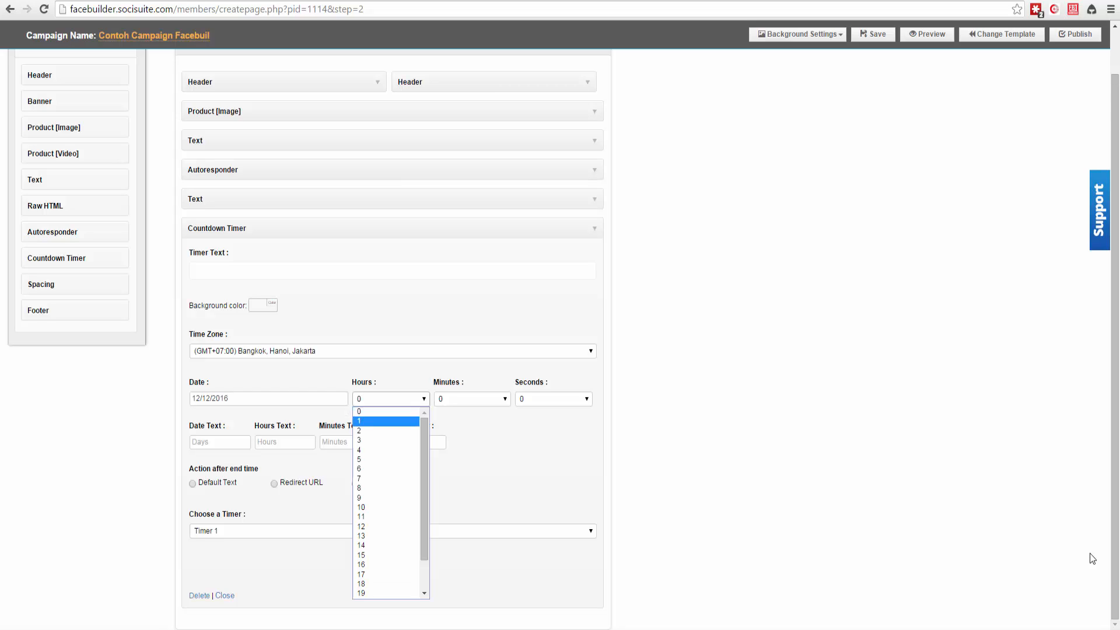
left_click(386, 594)
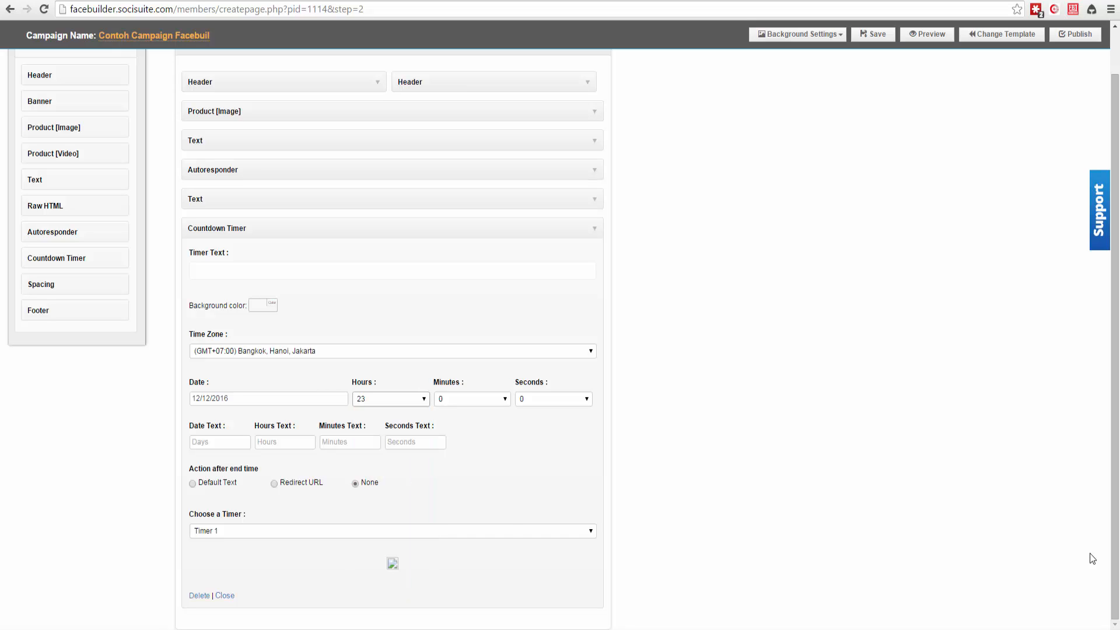
Set the Countdown Timer's minutes to 59 and its seconds to 59.
left_click(471, 399)
scroll(467, 537, "down", 7)
left_click(467, 594)
left_click(554, 399)
left_click(523, 411)
left_click(553, 399)
scroll(548, 564, "down", 7)
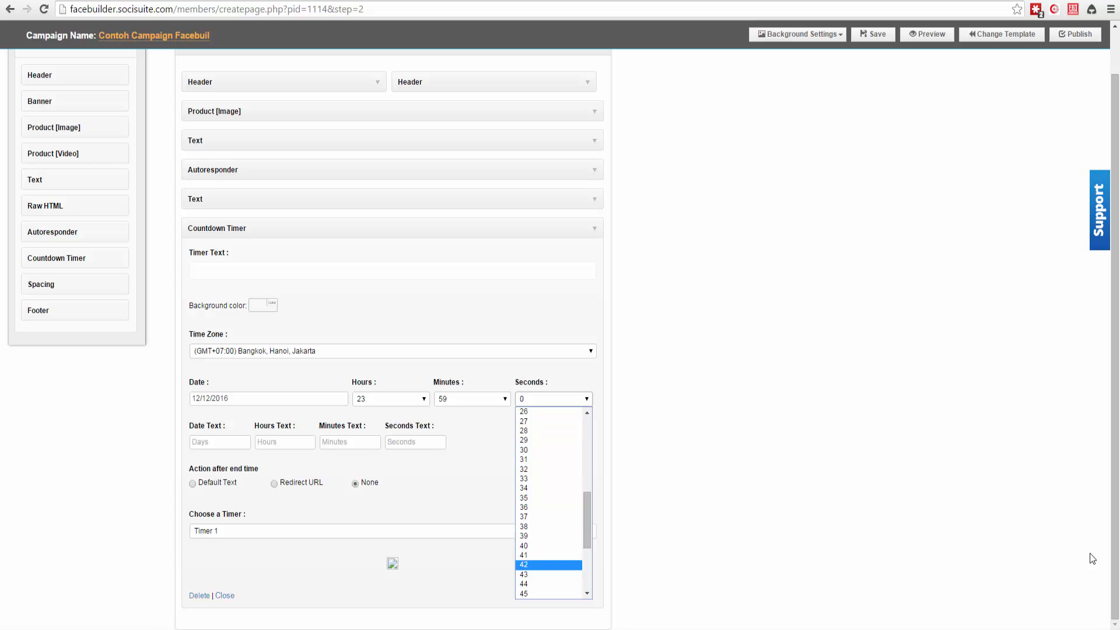
left_click(647, 513)
left_click(554, 399)
scroll(548, 564, "down", 10)
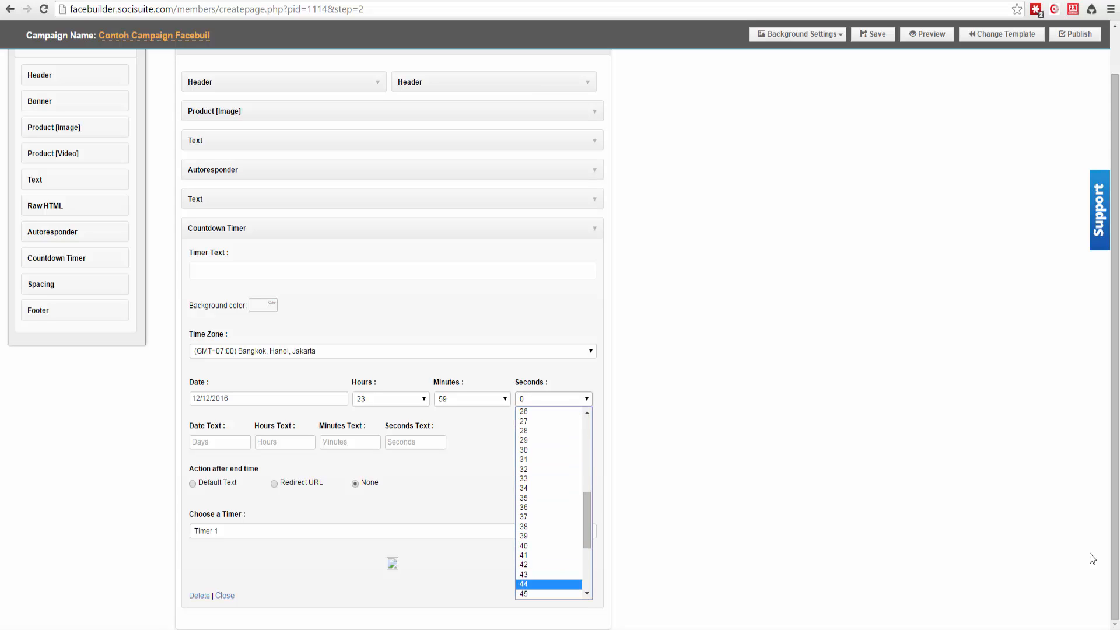
left_click(548, 594)
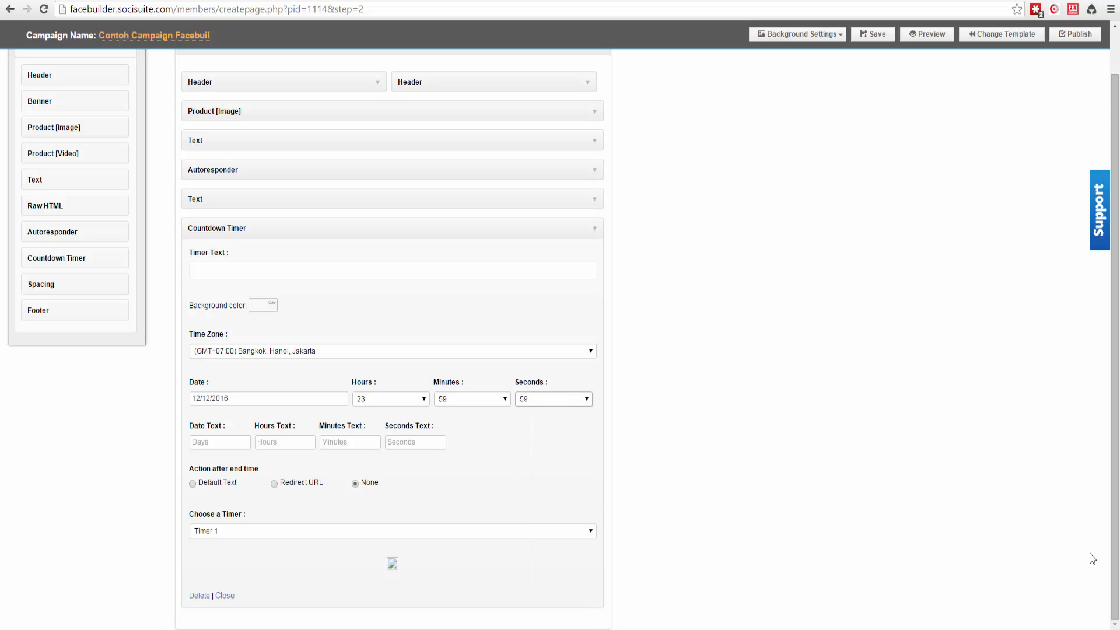
Label the Countdown Timer's days, hours, minutes and seconds as Hari, Jam, Menit and Detik.
key("Tab")
type("Hari")
key("Tab")
type("Jam")
key("Tab")
type("Men")
key("Tab")
type("Detik")
key("shift+Left")
key("shift+Left")
key("shift+Left")
key("shift+Left")
key("shift+Left")
key("shift+Left")
key("shift+Left")
key("shift+Left")
key("shift+Left")
key("shift+Left")
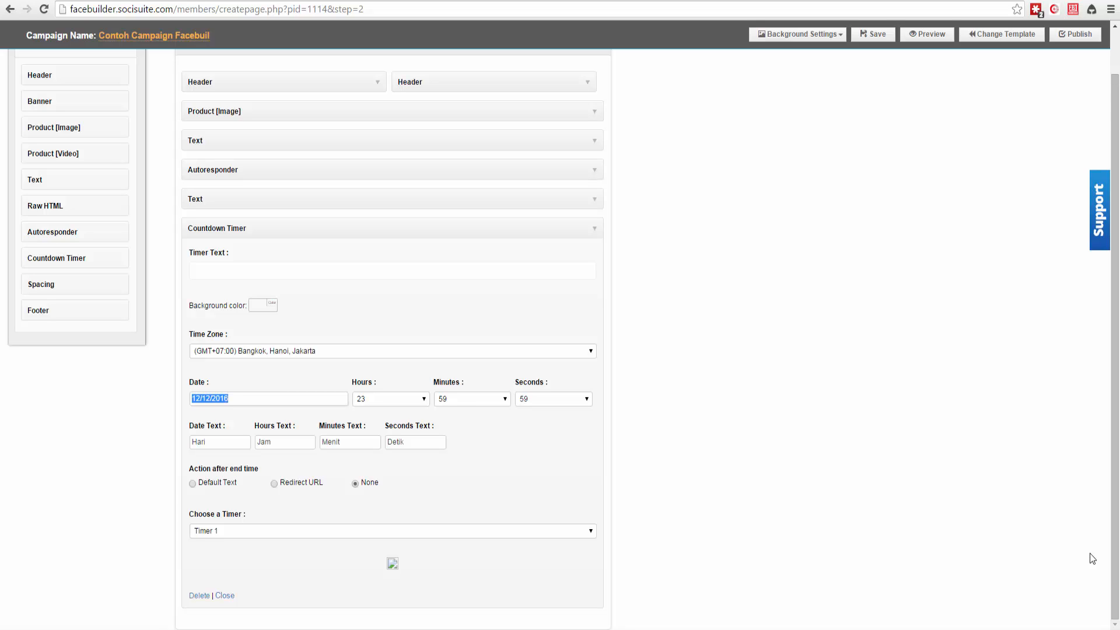
Review the Countdown Timer's options for the action after end time and leave it set to None.
left_click(1092, 559)
key("Right")
key("Right")
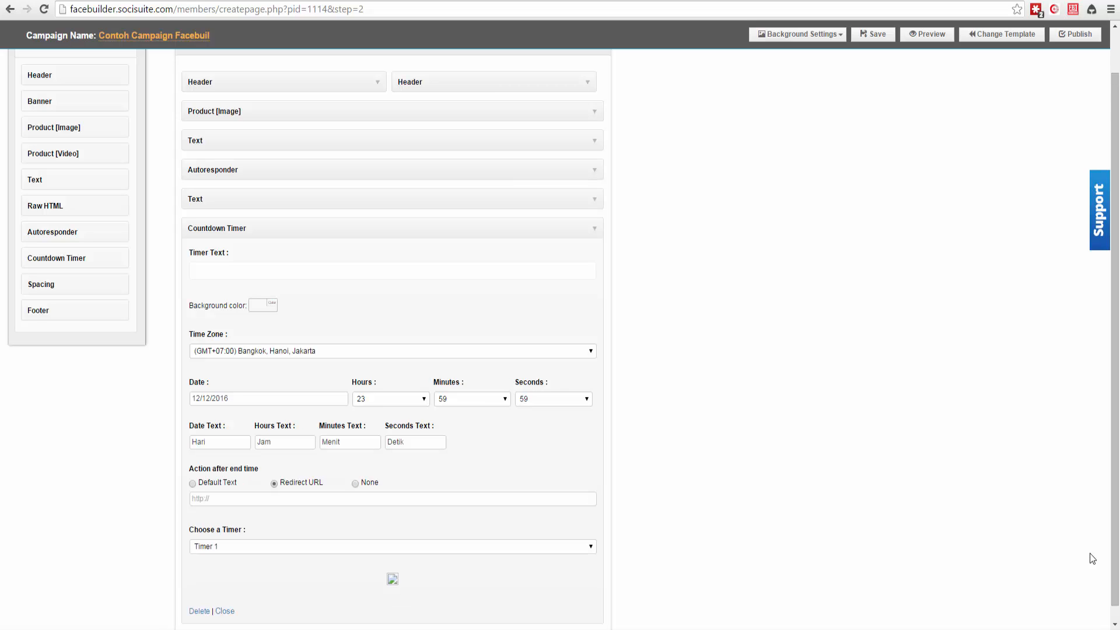
key("Right")
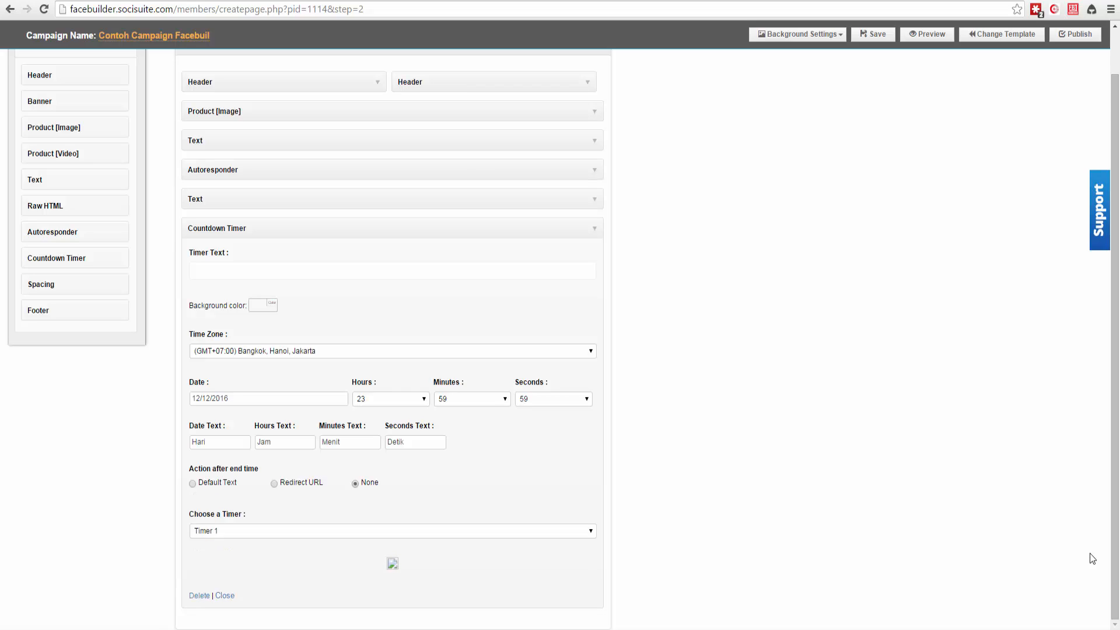
Choose a timer style for the Countdown Timer and collapse its block.
key("Tab")
key("alt+Down")
key("Return")
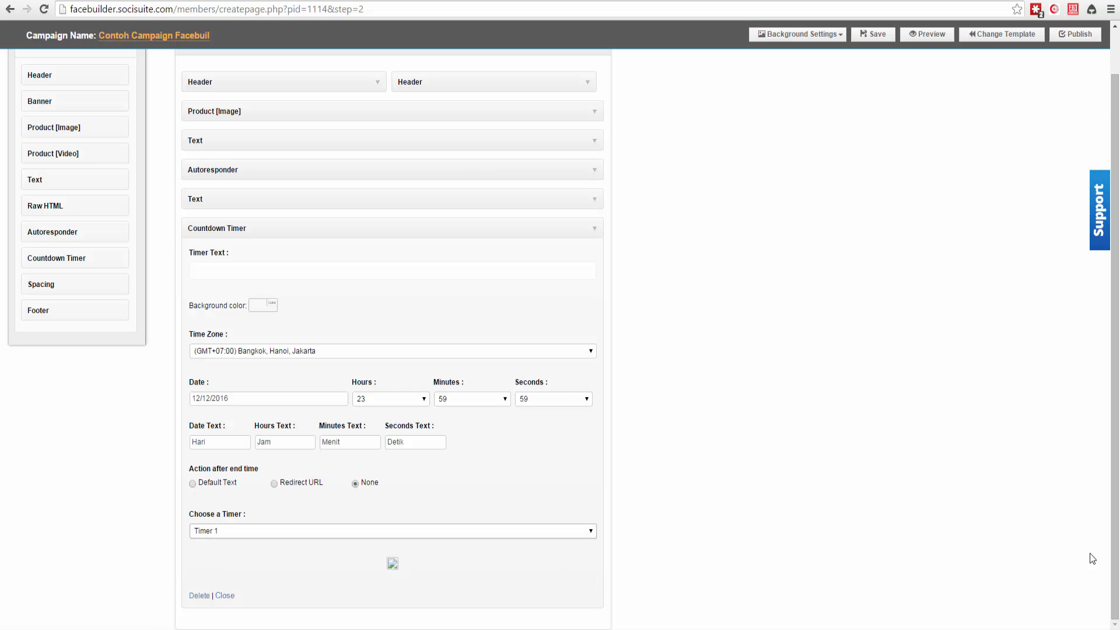
key("space")
key("Down")
key("Return")
mouse_move(1114, 558)
left_mouse_down()
mouse_move(1115, 513)
mouse_move(1115, 559)
left_mouse_up()
left_click(594, 229)
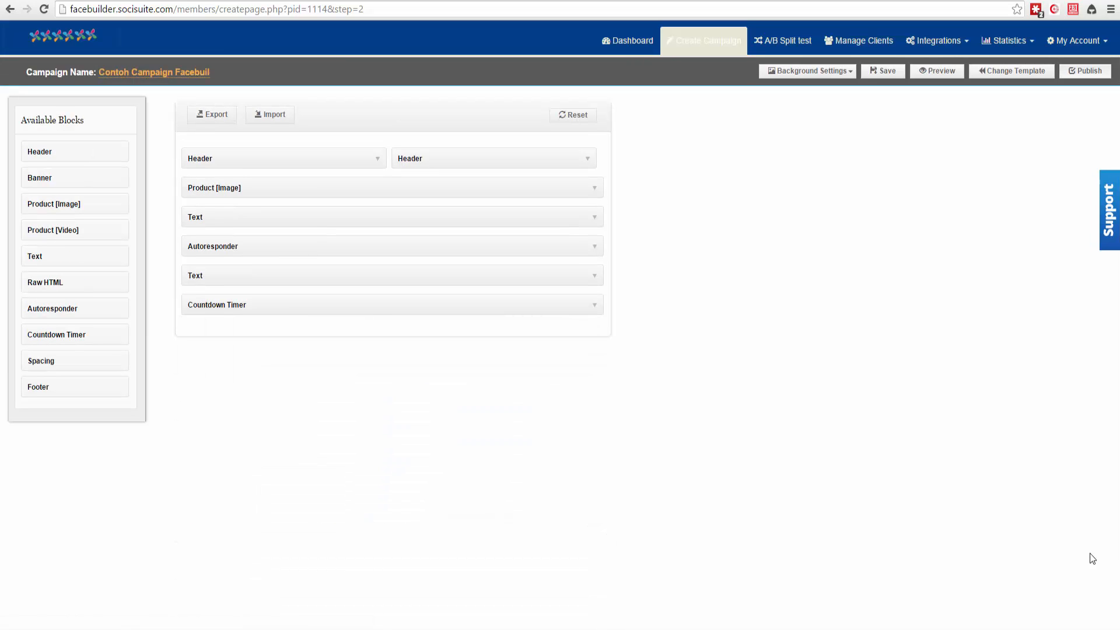
Save the campaign template and publish it from its preview.
left_click(883, 71)
left_click(937, 71)
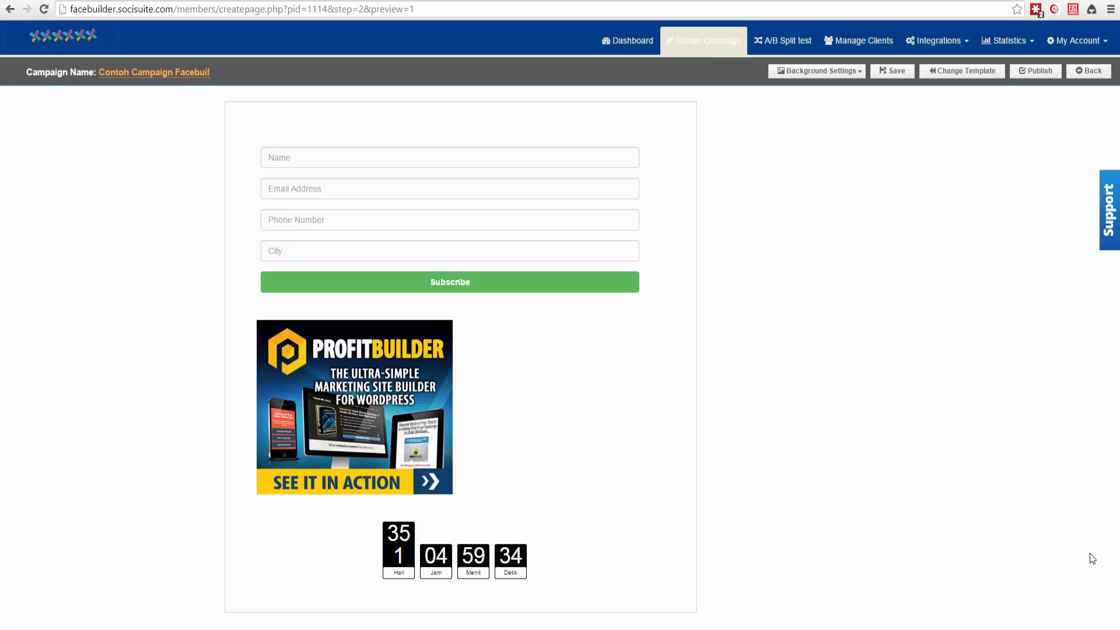
key("Return")
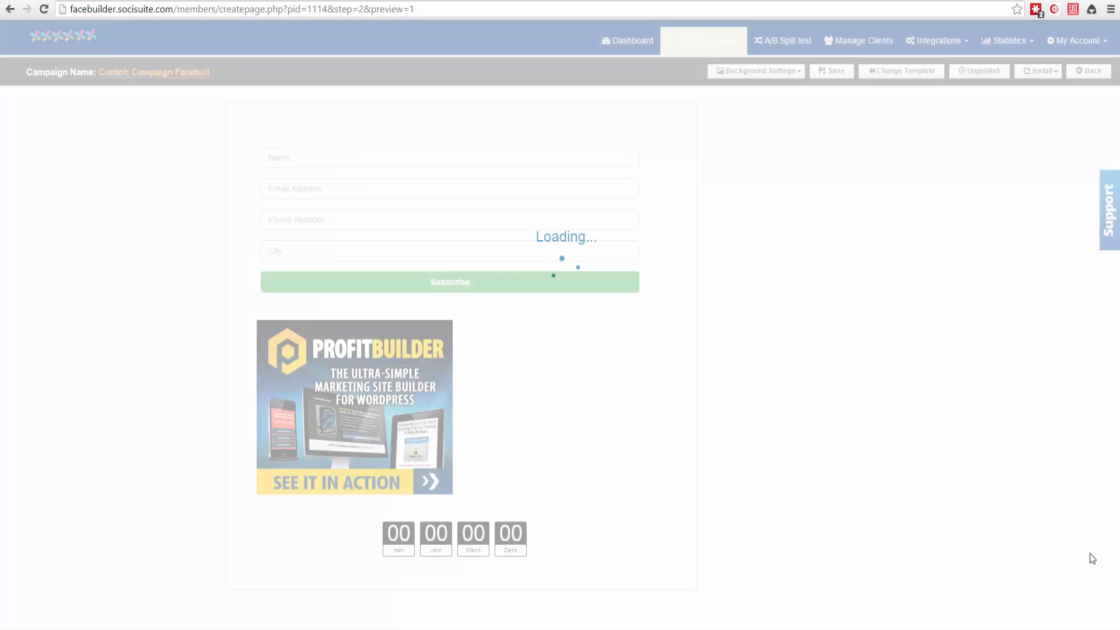
Examine the campaign's install options, from Campaign URL and Install on Facebook to web page embedding, popup launch and HTML download.
key("Return")
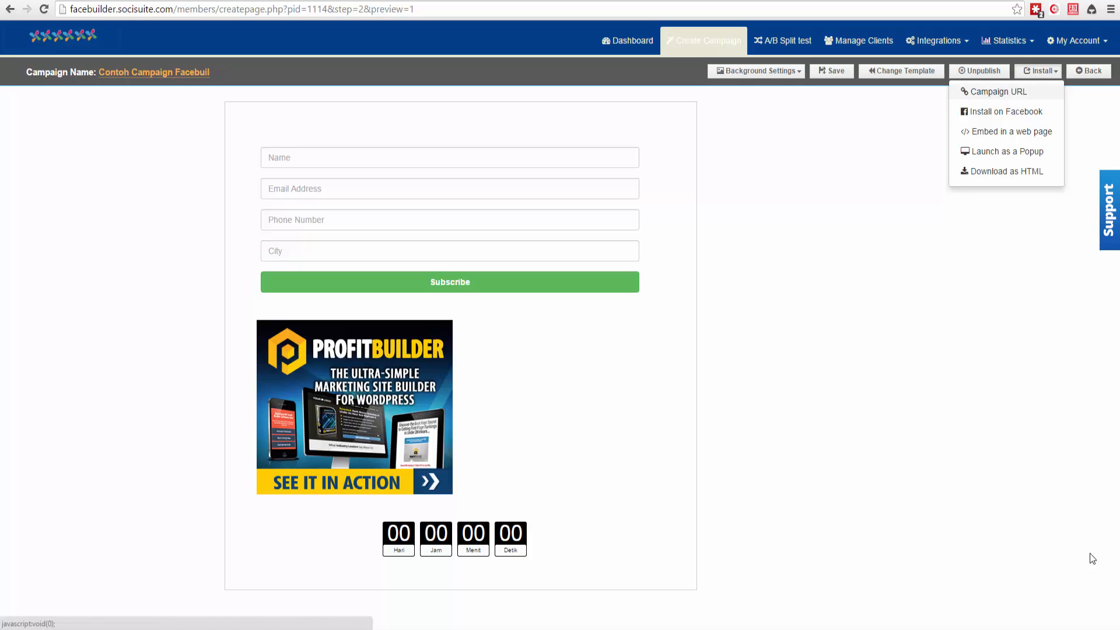
key("Down")
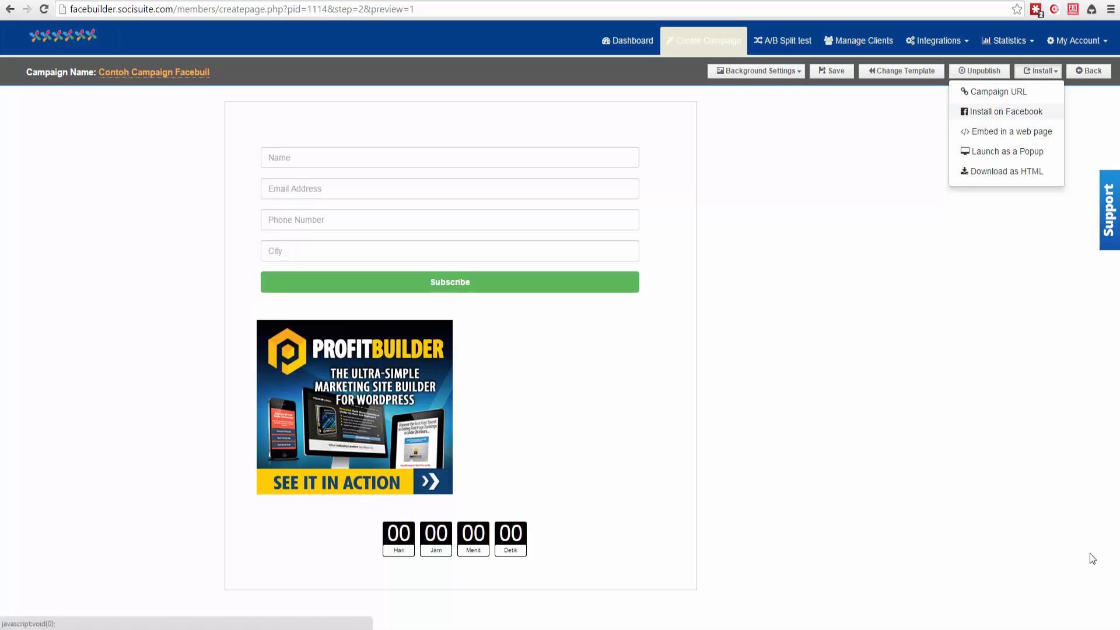
key("Down")
key("Down")
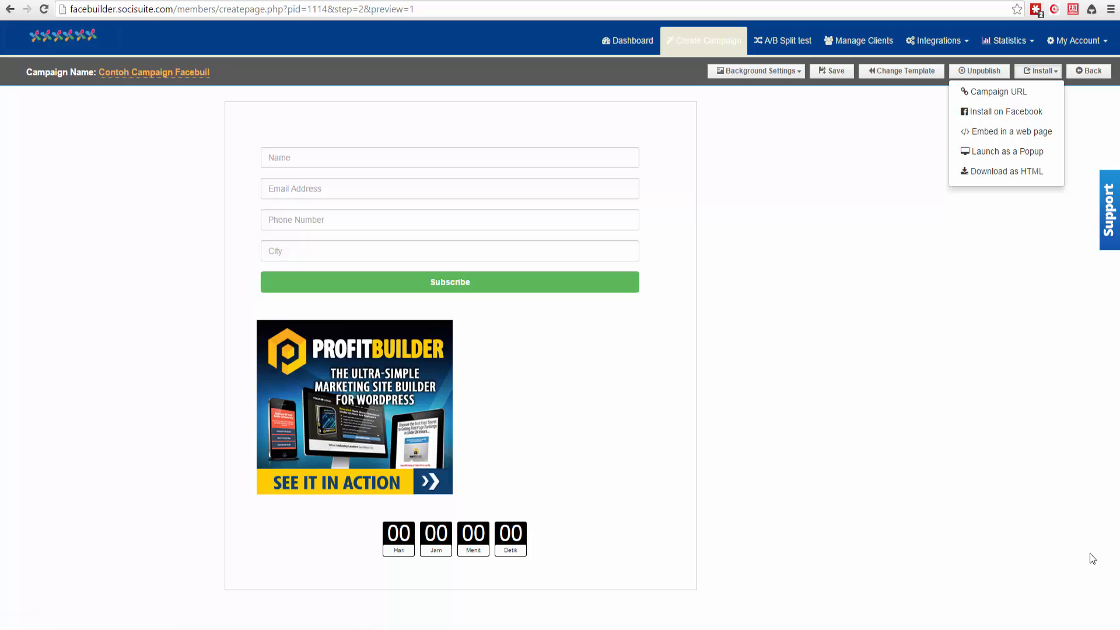
key("Down")
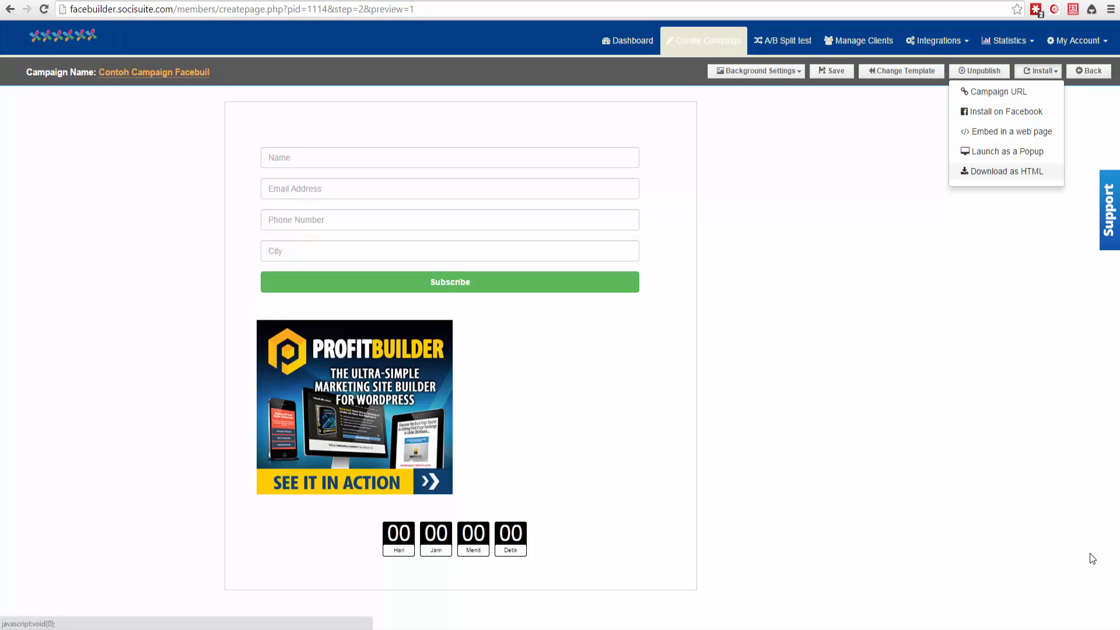
key("Up")
key("Up")
key("Up")
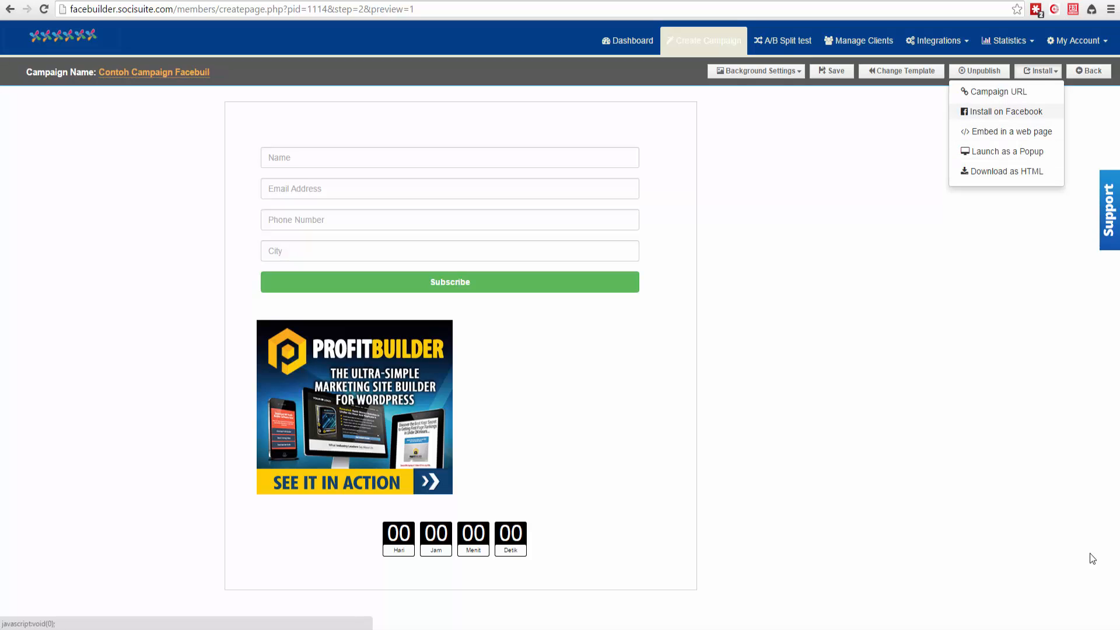
key("Down")
key("Down")
key("Up")
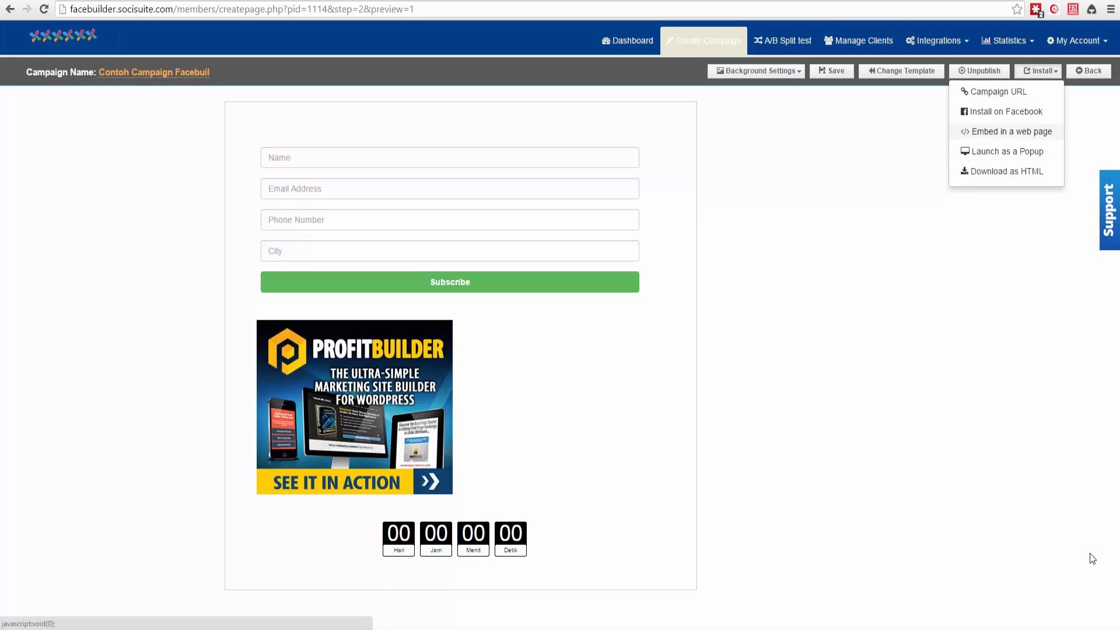
key("Down")
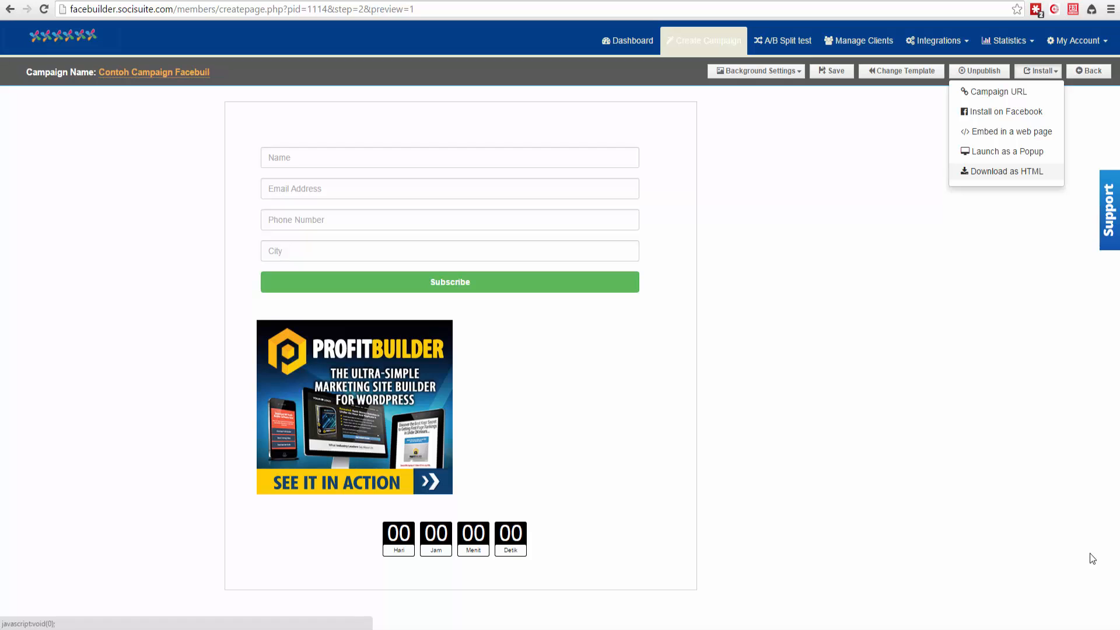
left_click(1093, 559)
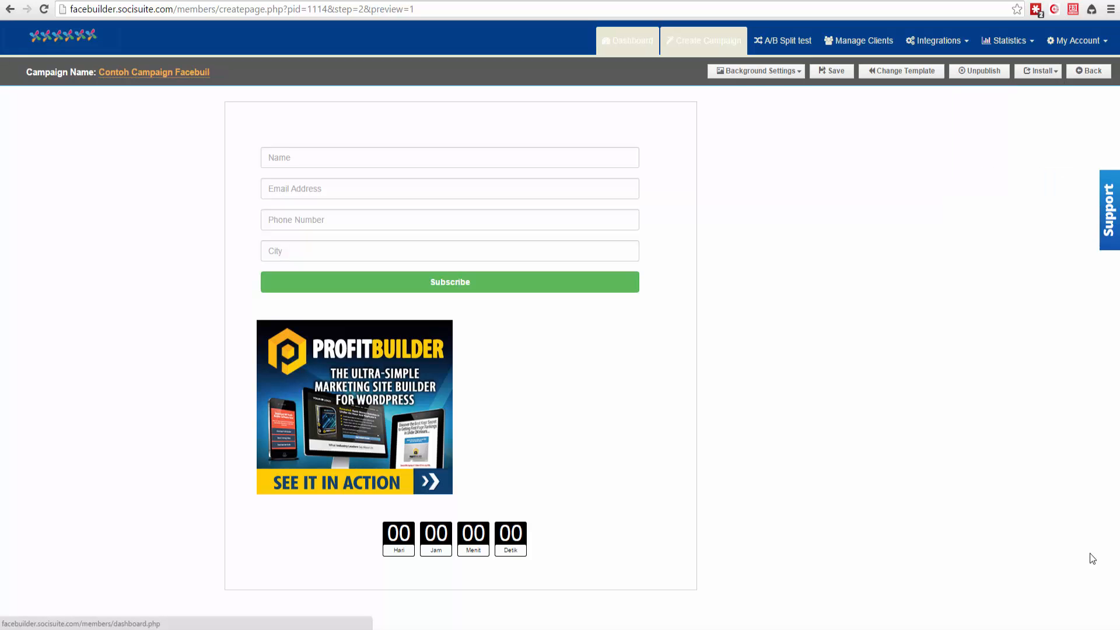
View the published Contoh Campaign Facebuilder page through its direct link on the dashboard, and close the page.
left_click(627, 41)
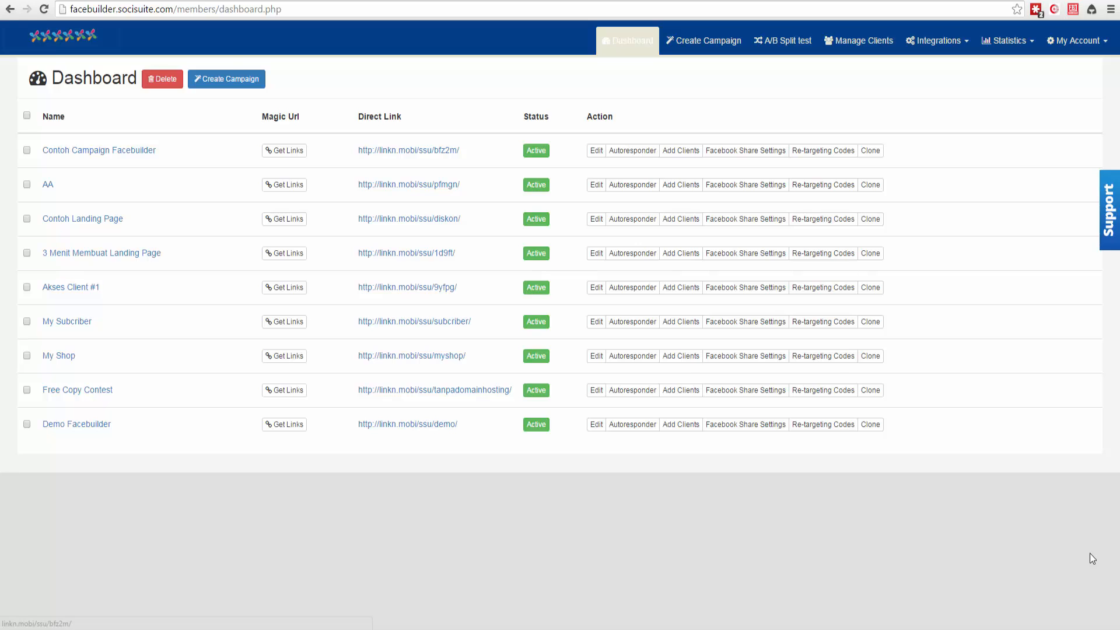
left_click(408, 149)
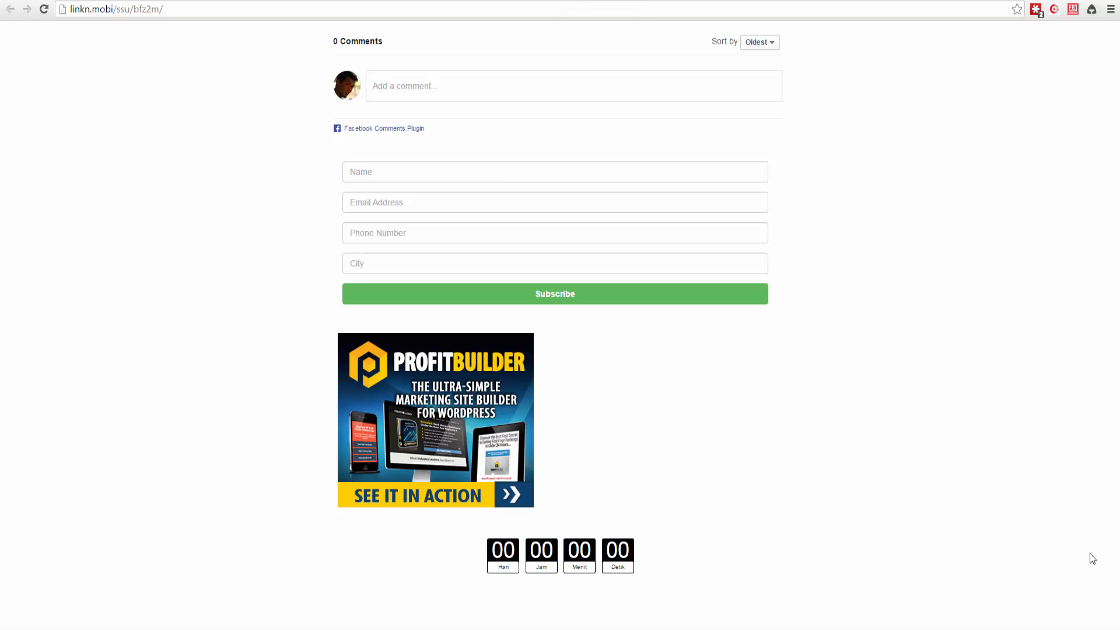
key("ctrl+w")
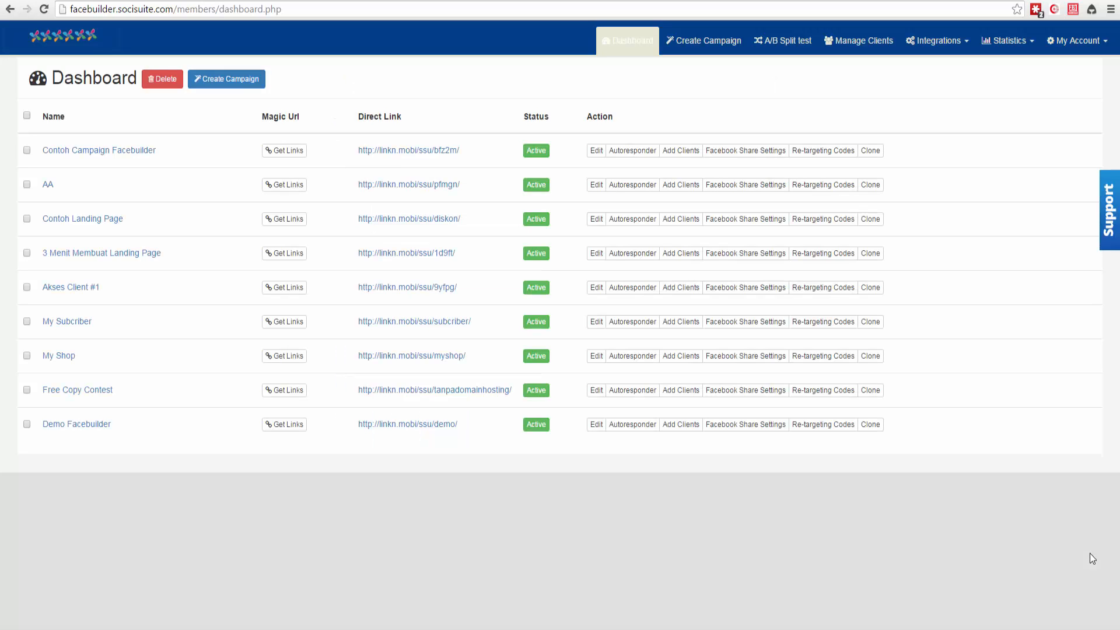